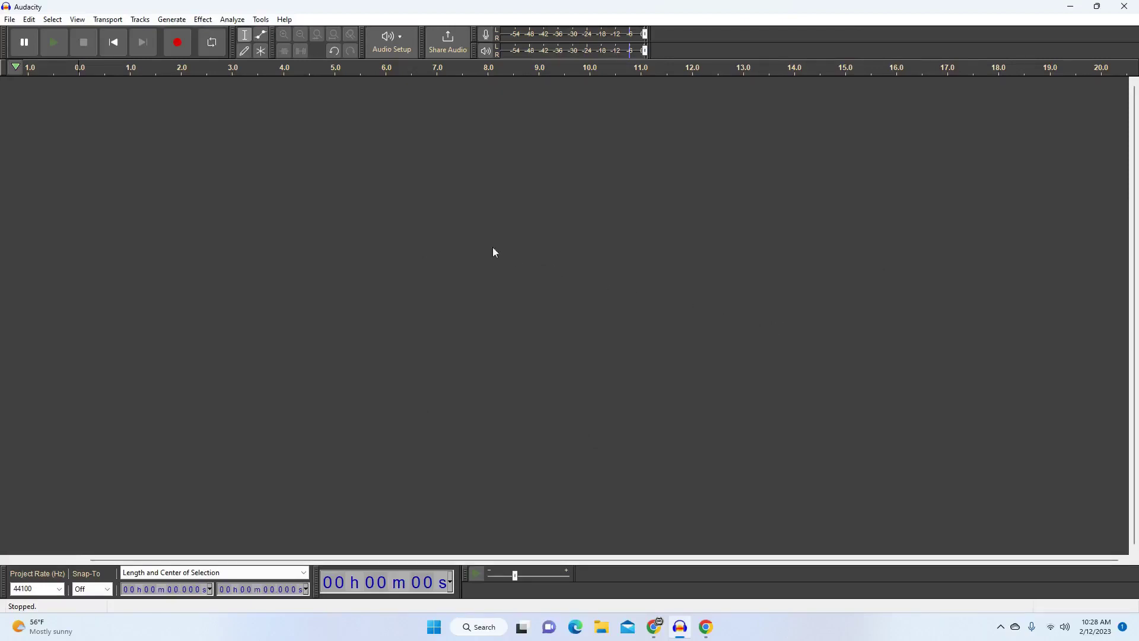
Add an empty mono track, Audio 1, from the track area's right-click menu
right_click(389, 190)
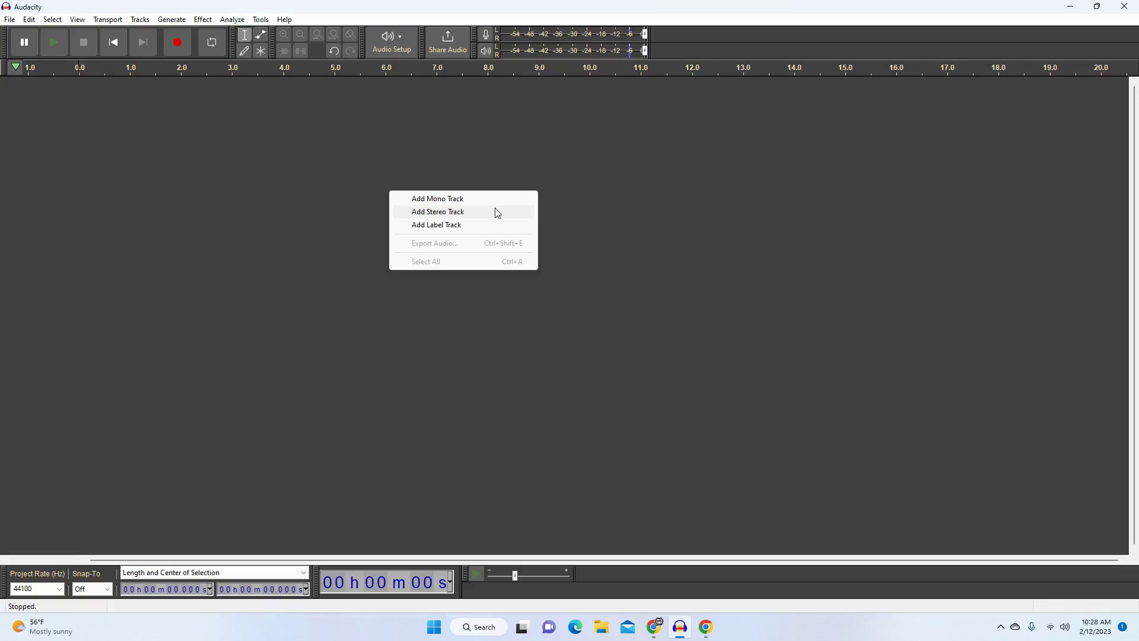
left_click(497, 202)
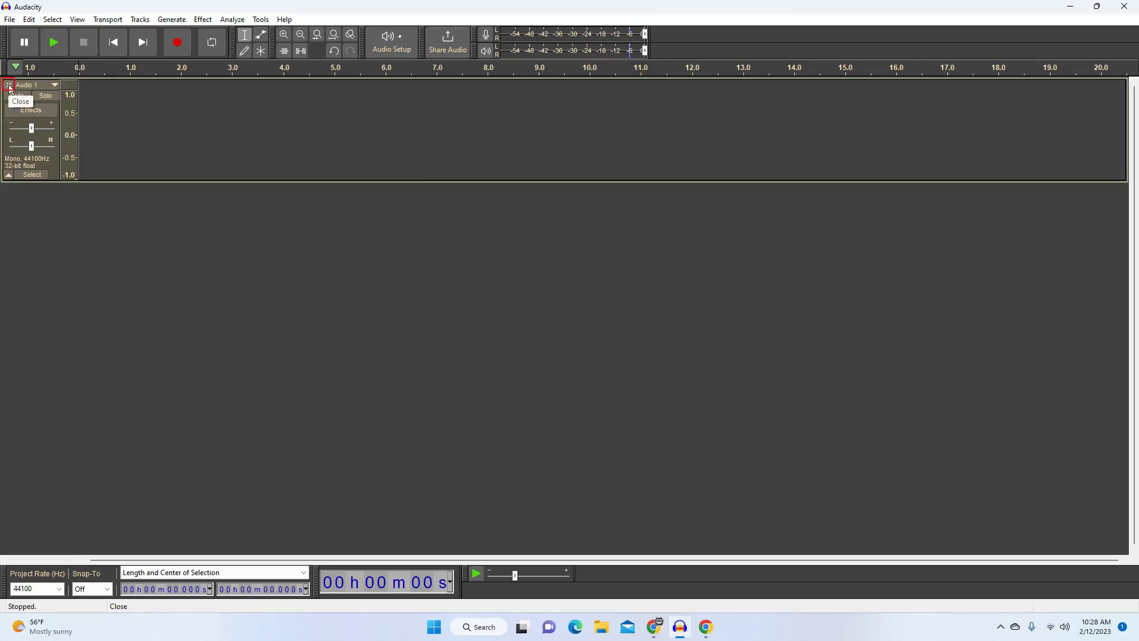
Rename the first track to 'Practice'
left_click(53, 87)
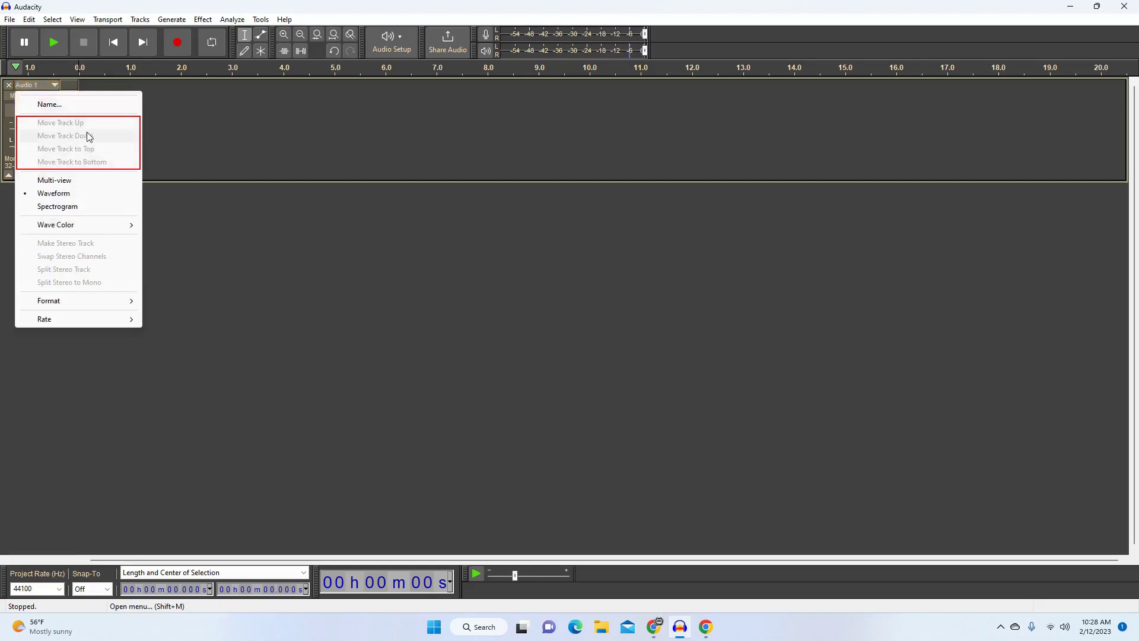
left_click(78, 102)
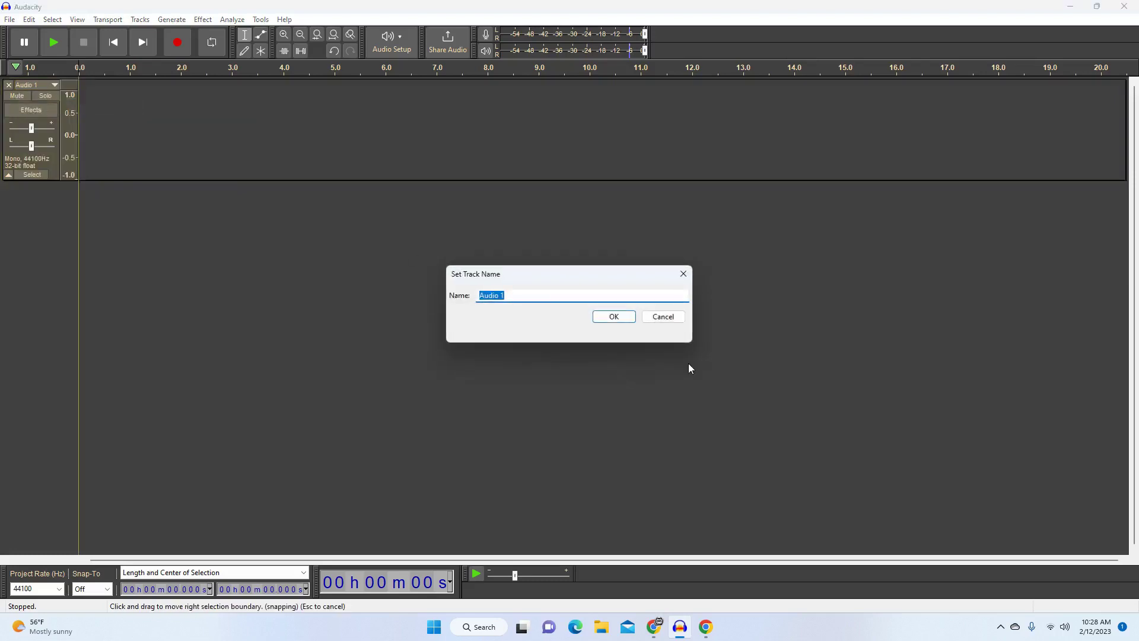
type("Practice")
key("Return")
Add two more mono tracks, Audio 1 and Audio 2, below Practice
right_click(71, 200)
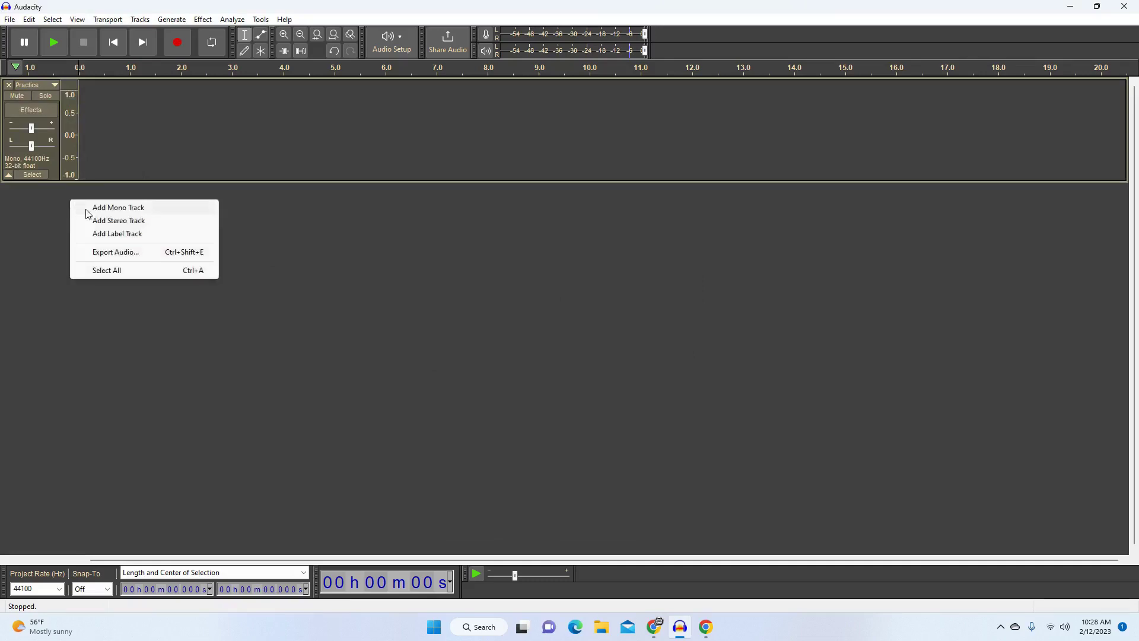
left_click(92, 207)
right_click(94, 299)
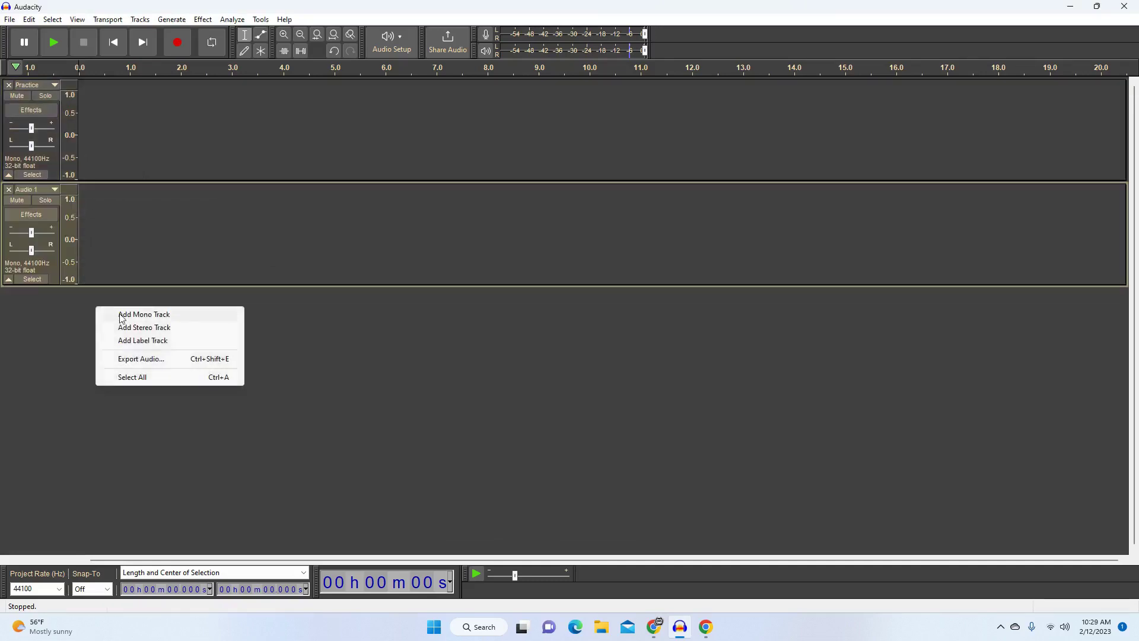
left_click(120, 314)
Move the Practice track down one place, to the bottom, then back to the top
left_click(54, 84)
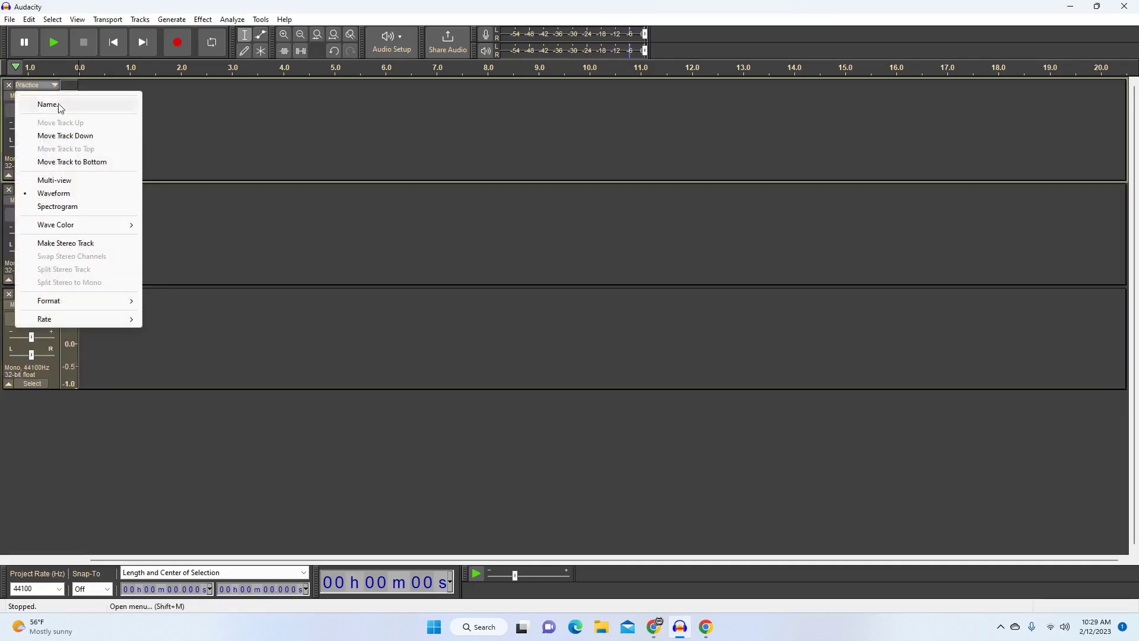
left_click(101, 138)
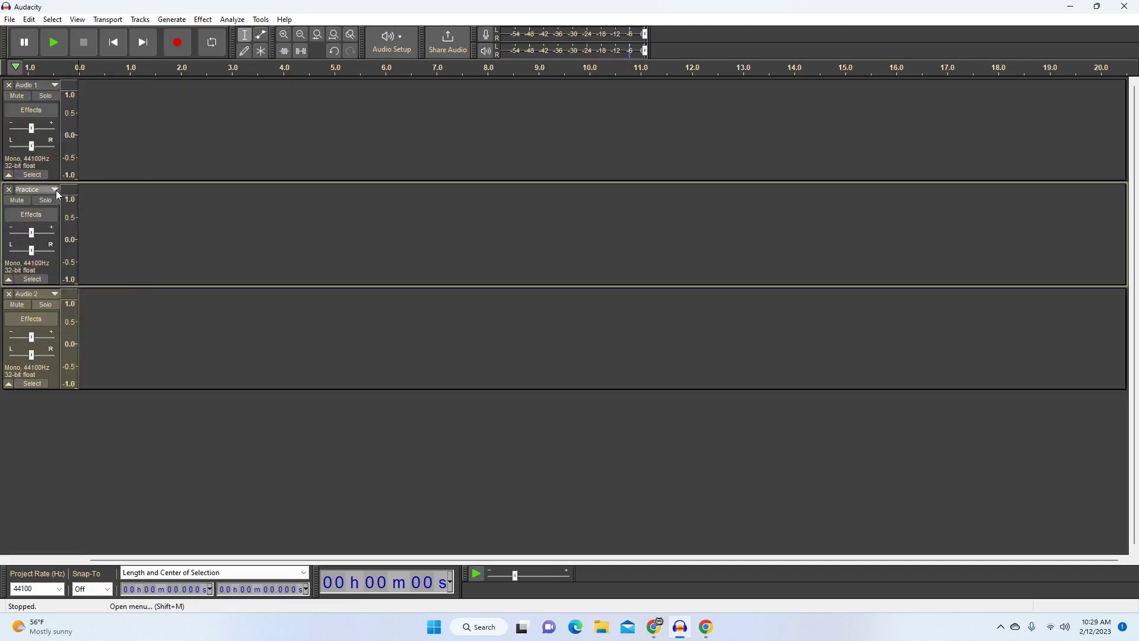
left_click(57, 190)
left_click(73, 269)
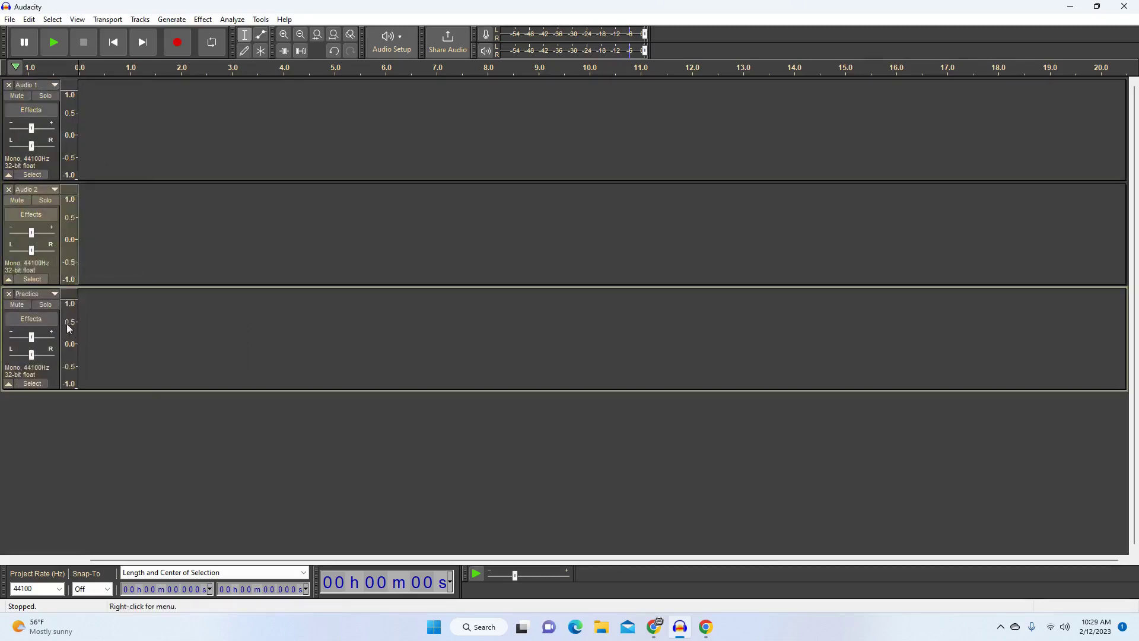
left_click(53, 294)
left_click(66, 357)
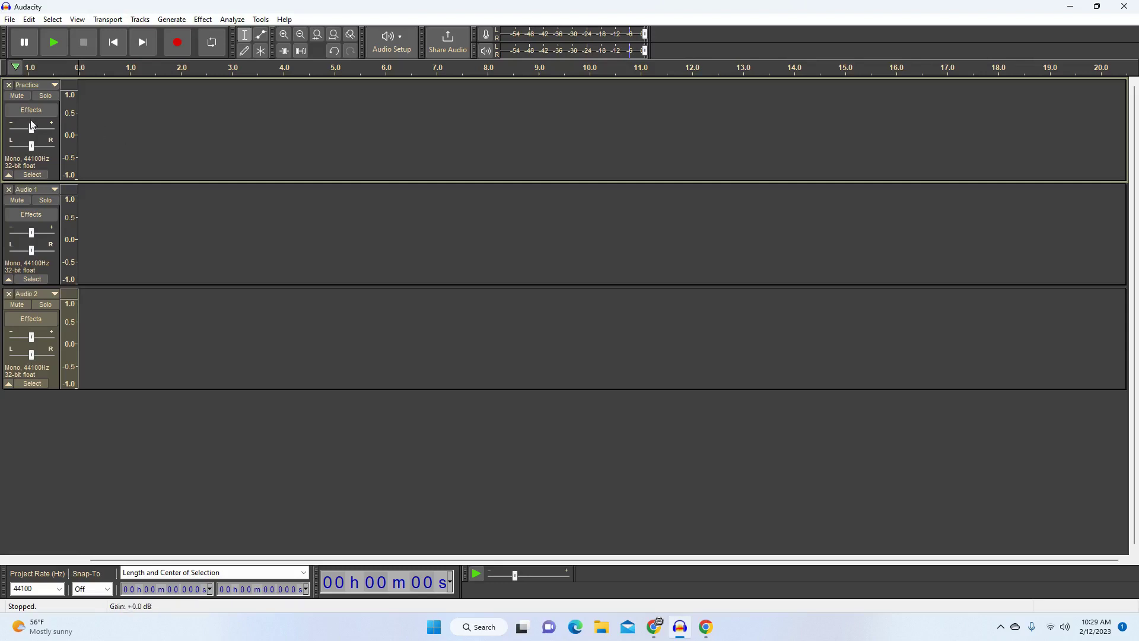
left_click(55, 86)
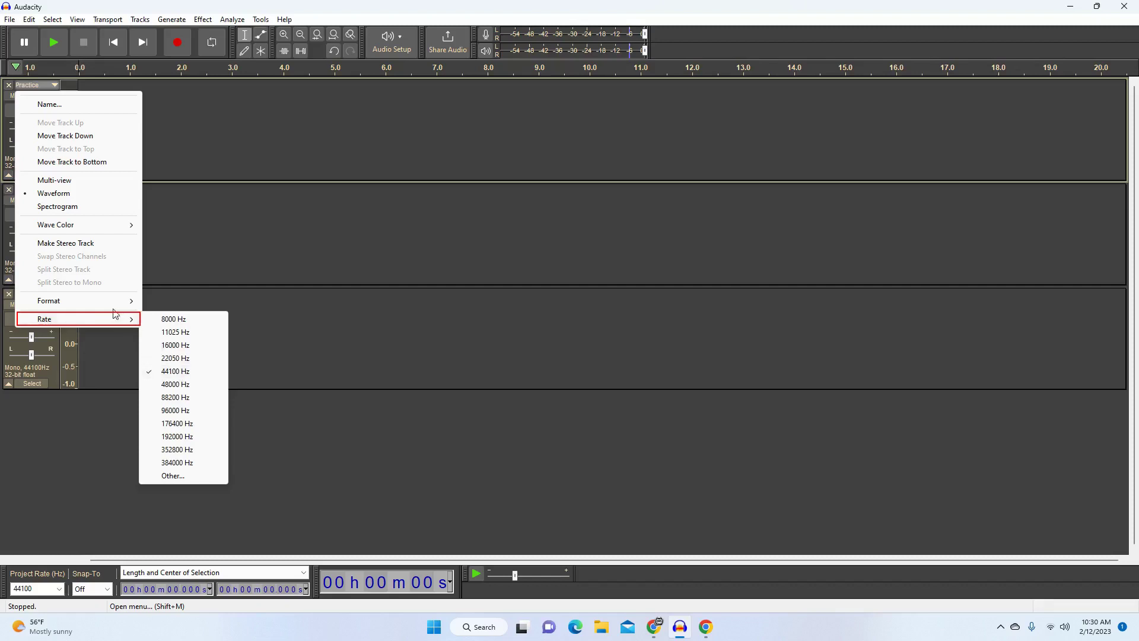
mouse_move(78, 301)
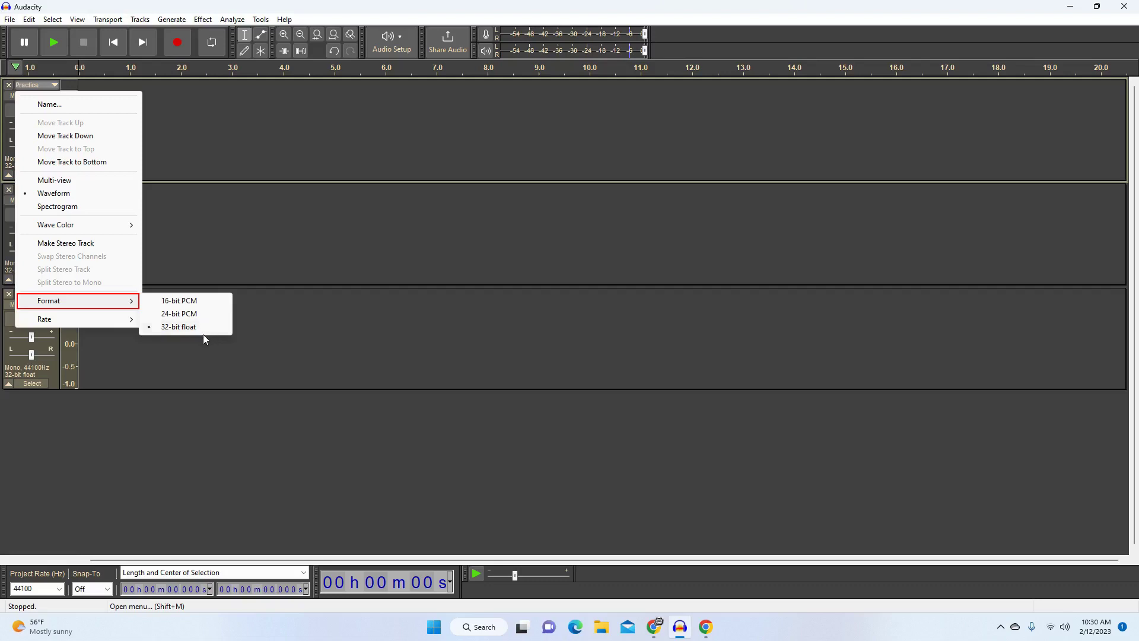
left_click(500, 12)
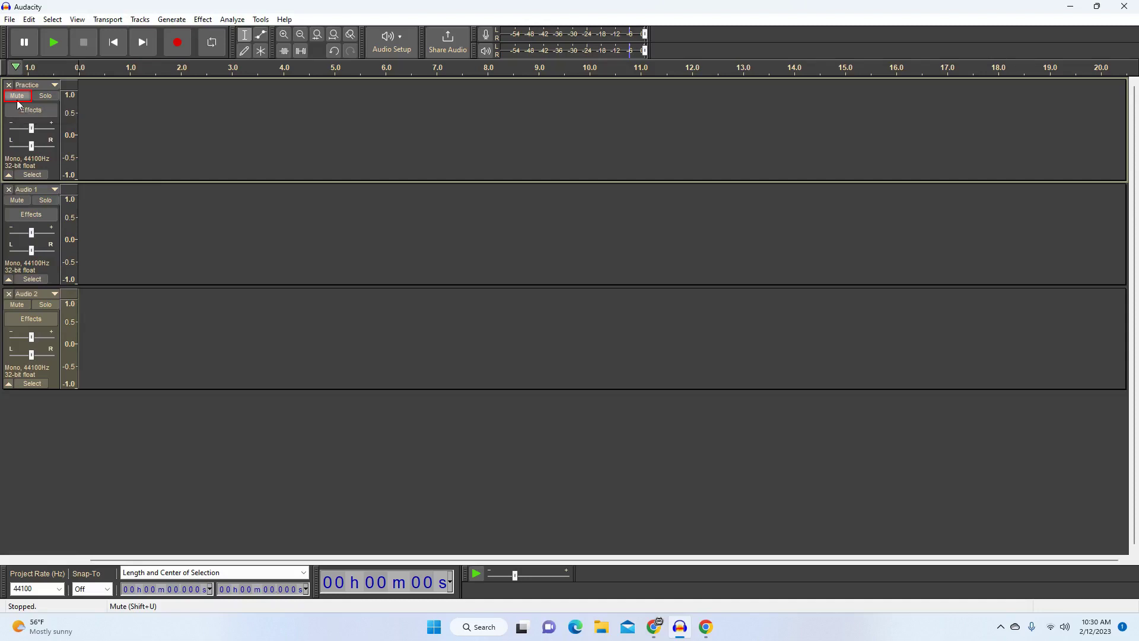
Toggle Solo on and off for Practice, then show its Realtime Effects panel
left_click(55, 99)
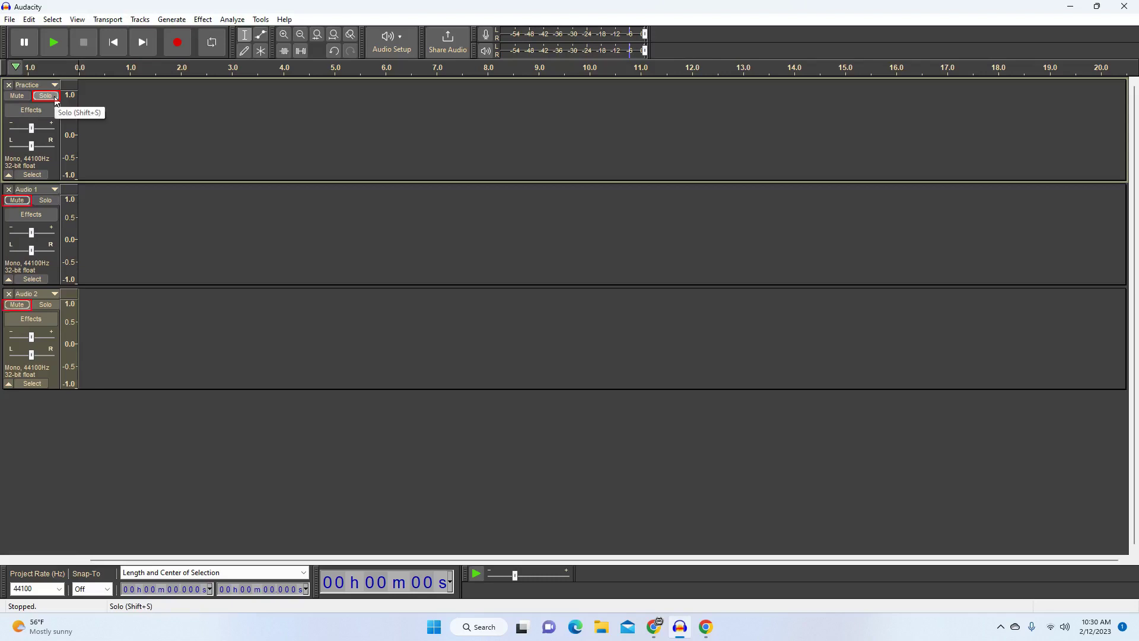
left_click(56, 99)
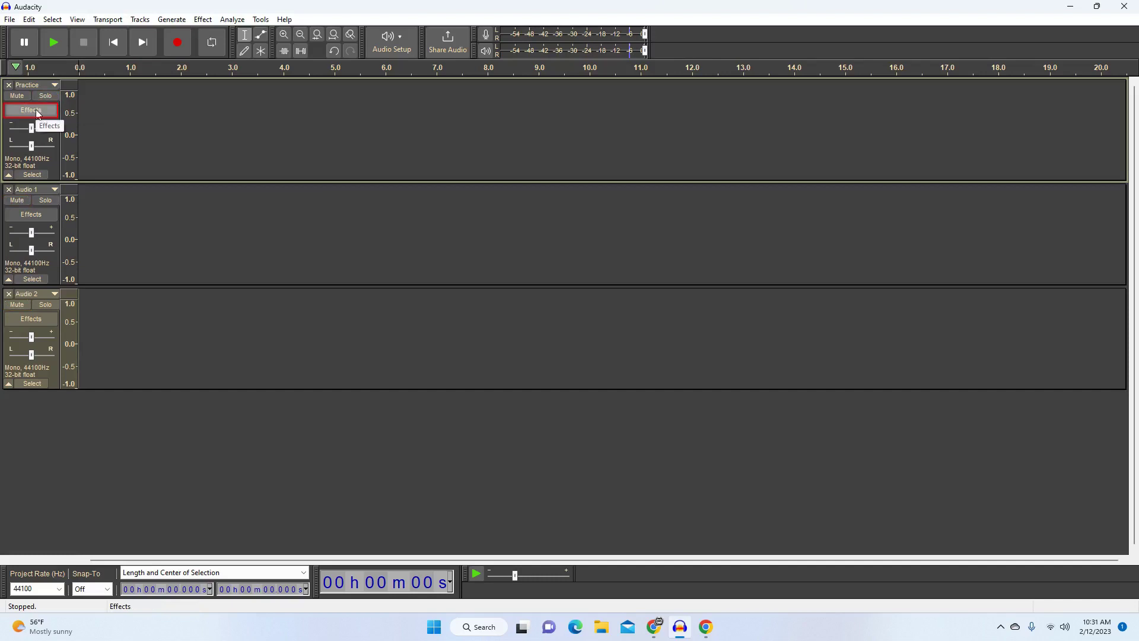
left_click(31, 110)
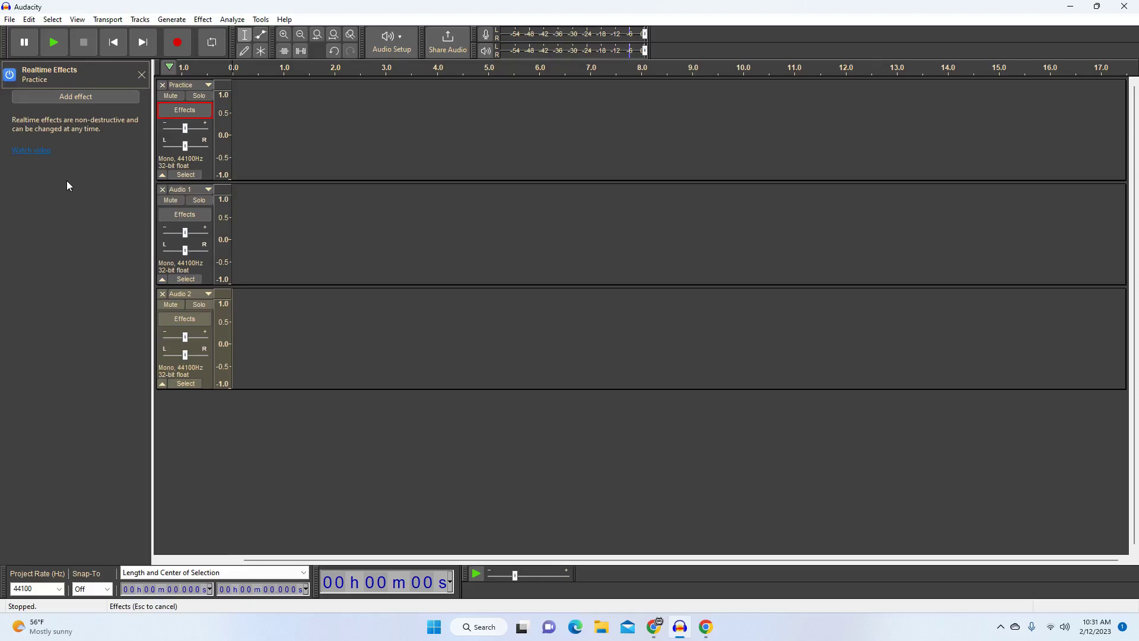
Close the Realtime Effects panel with its X button
left_click(142, 75)
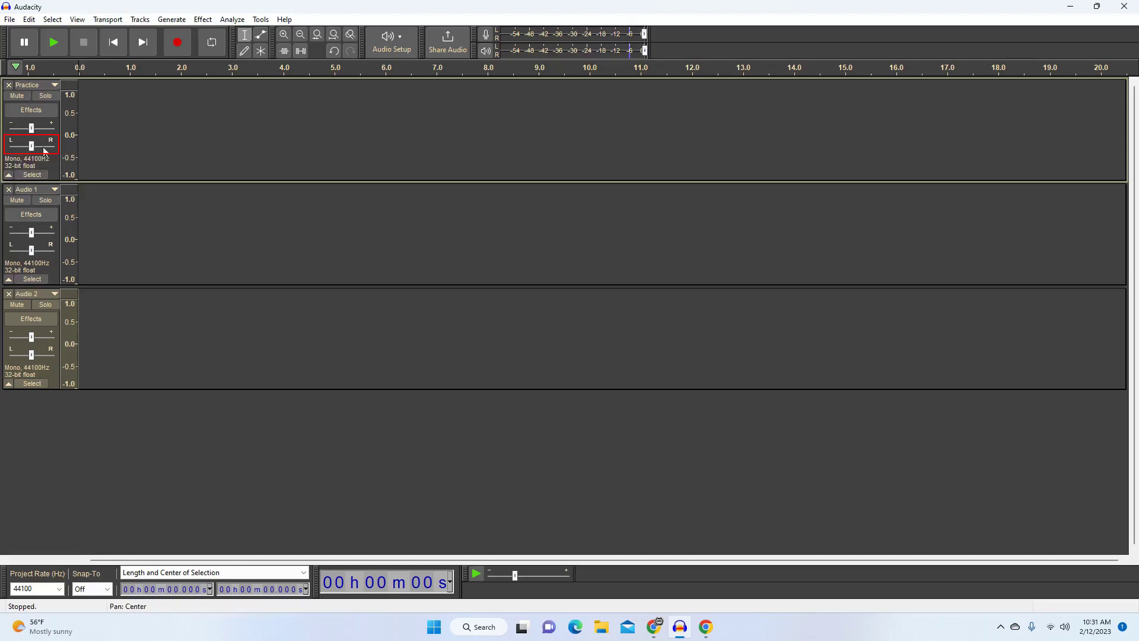
mouse_move(32, 146)
left_click(7, 175)
left_click(8, 96)
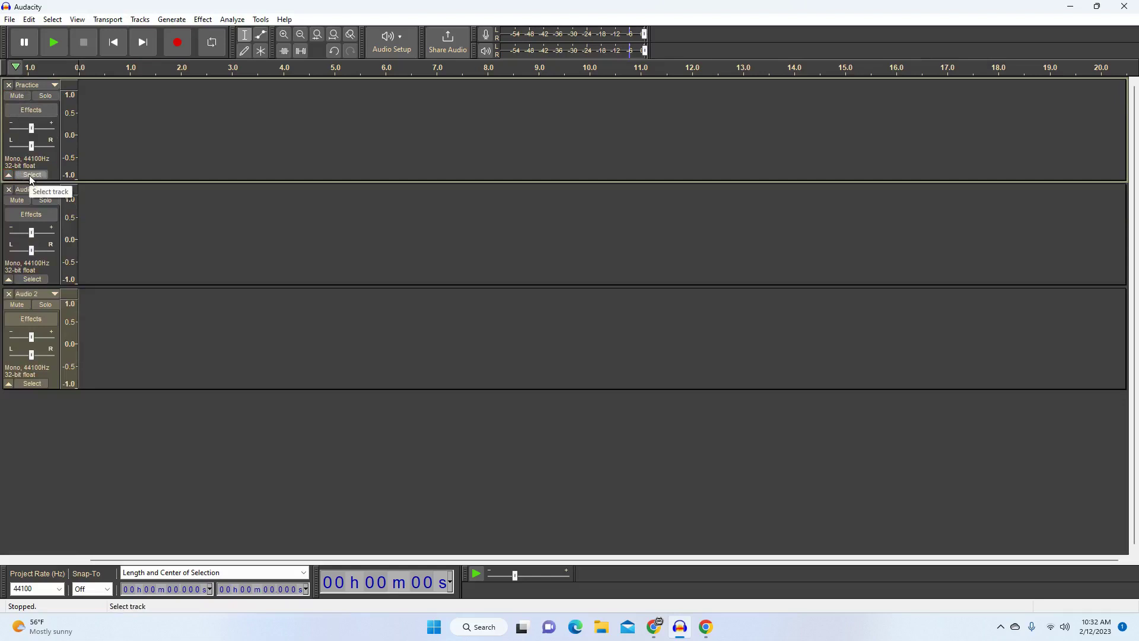
left_click(30, 175)
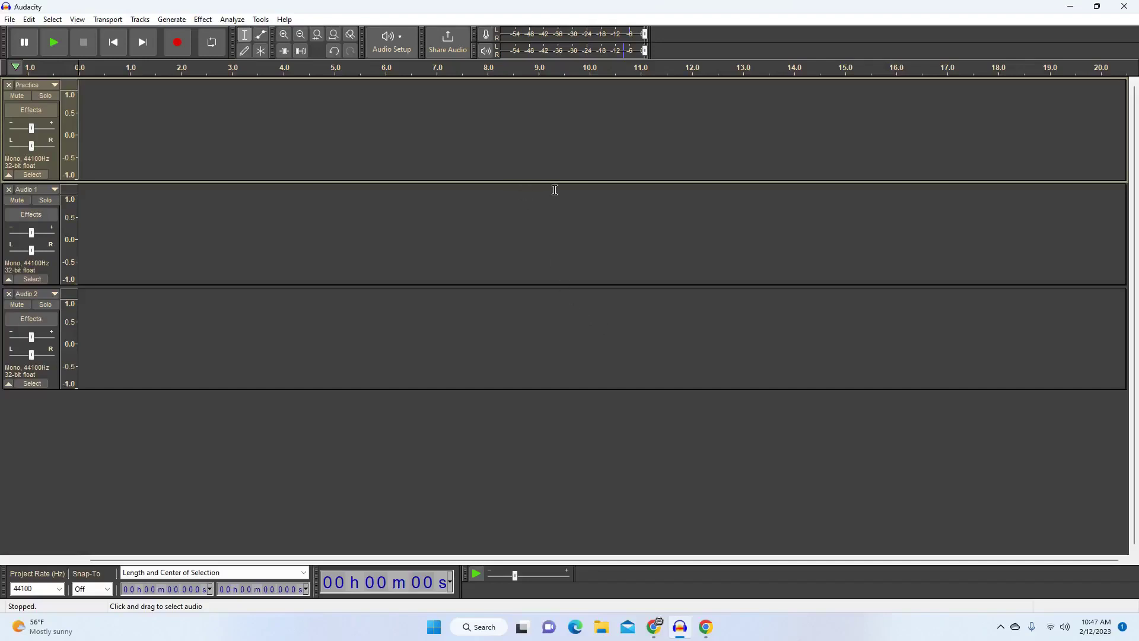
Record take Practice #1 from the start, then append Practice #2 after it
left_click(516, 127)
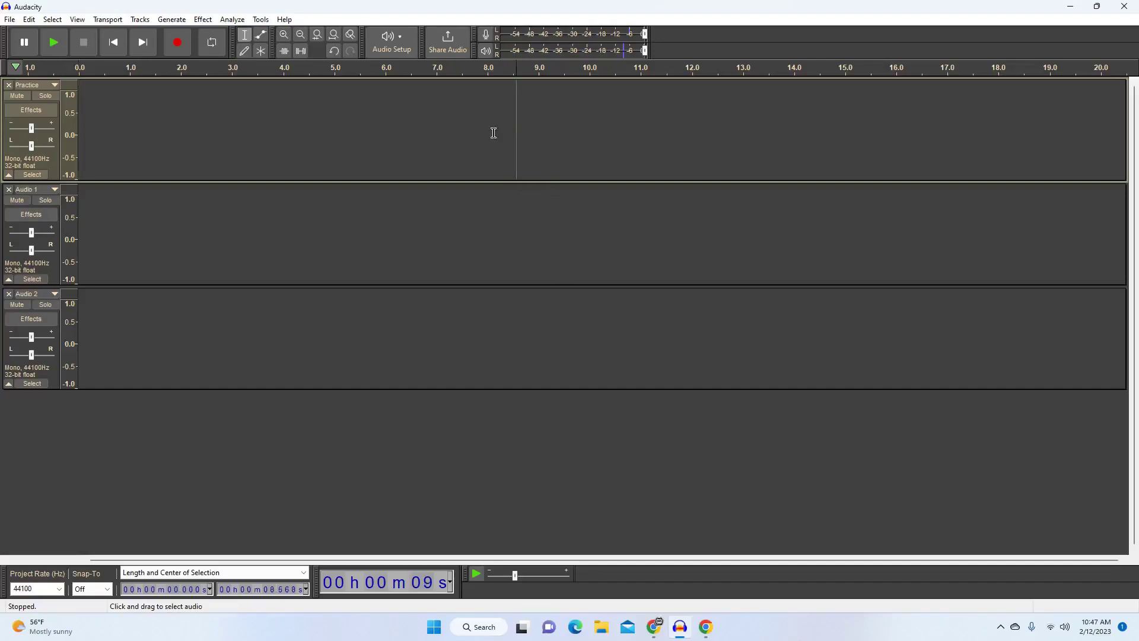
left_click(115, 40)
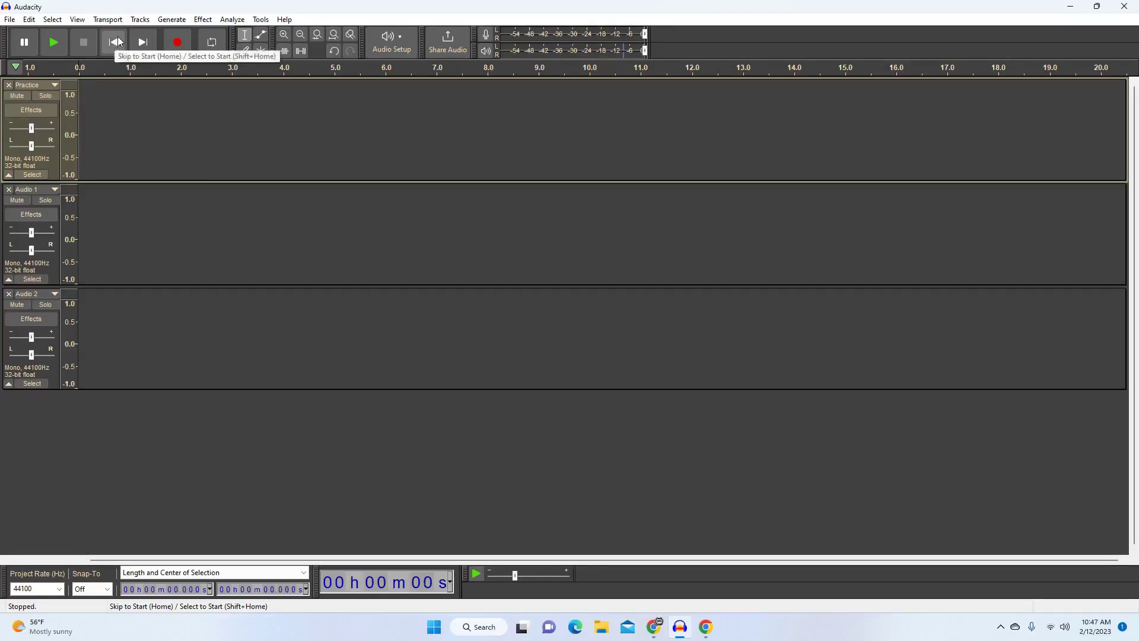
left_click(174, 50)
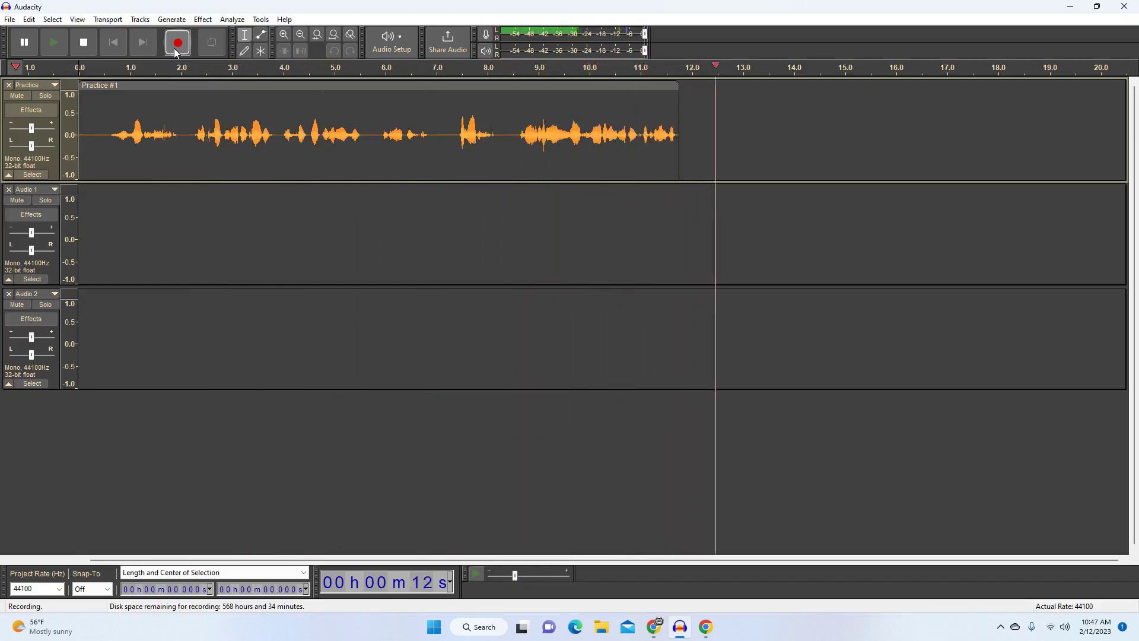
left_click(85, 41)
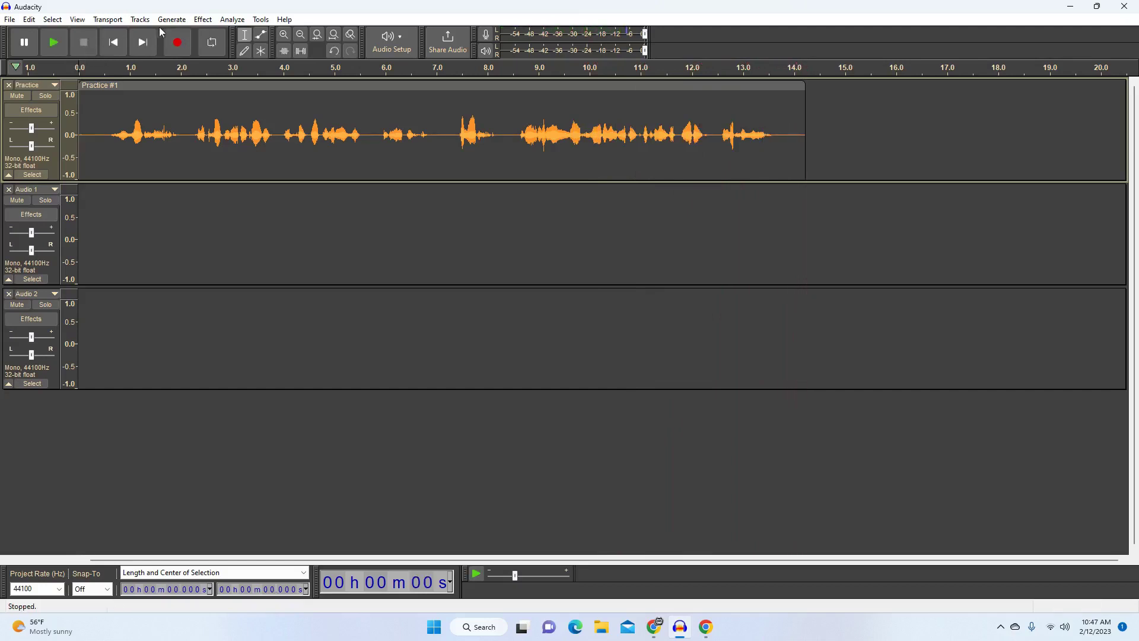
left_click(178, 43)
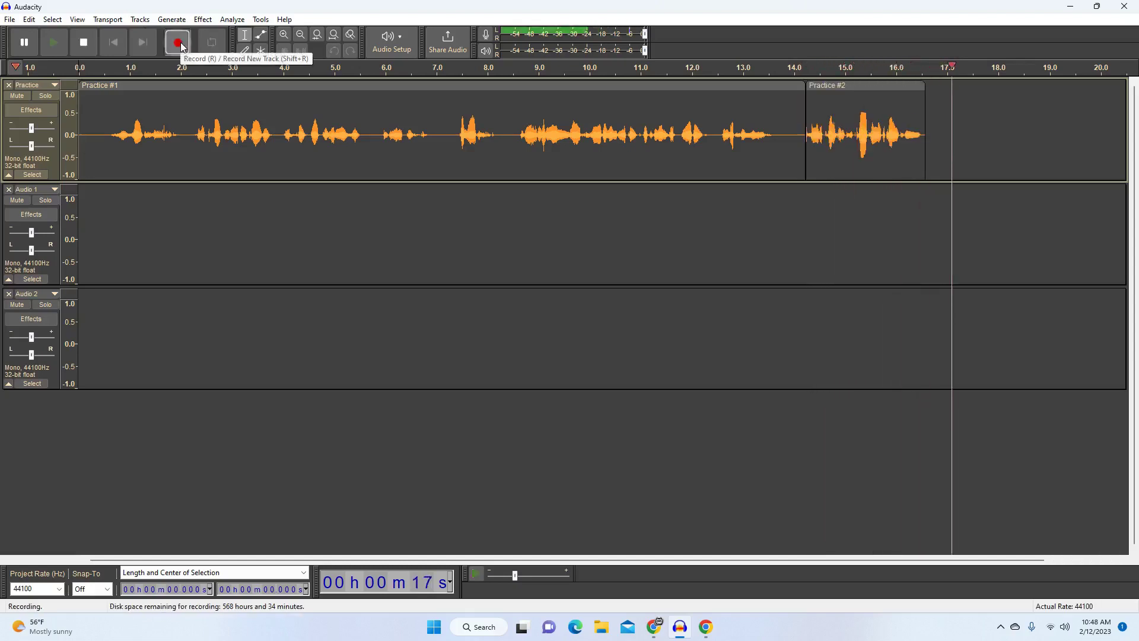
left_click(84, 42)
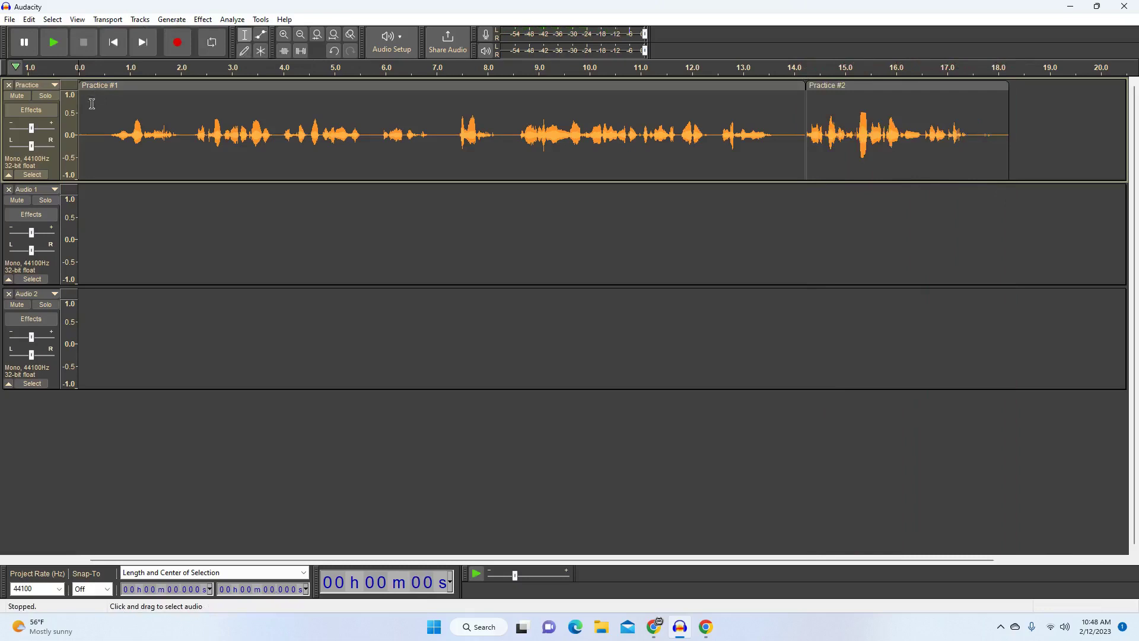
Mute Practice and record a take from the start onto Audio 1, creating Audio 1 #1
left_click(95, 209)
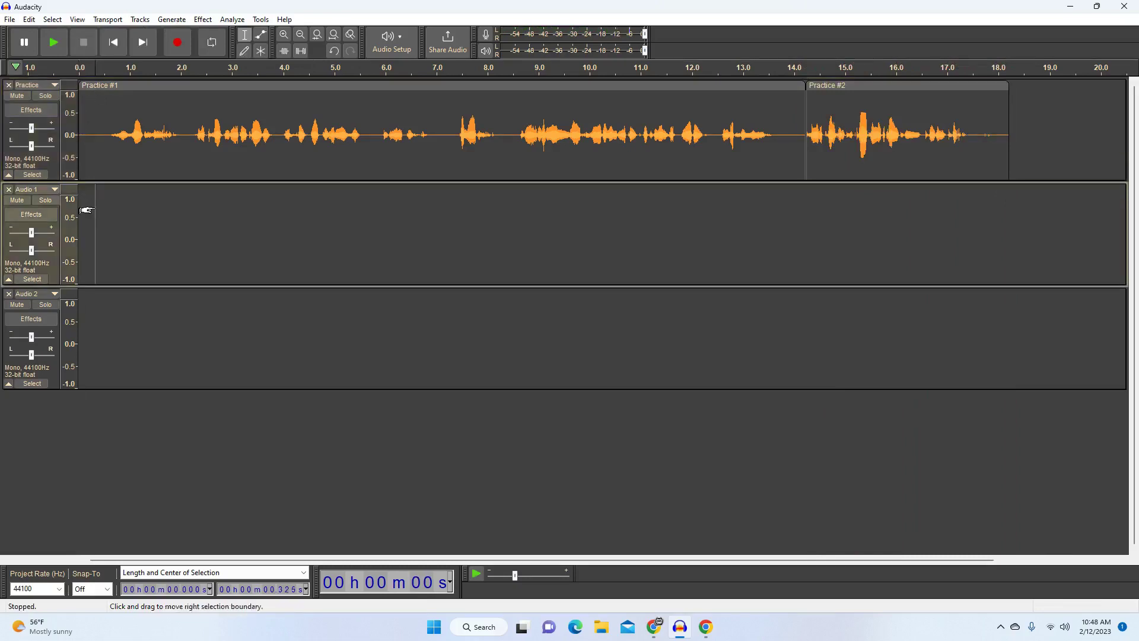
left_click(18, 95)
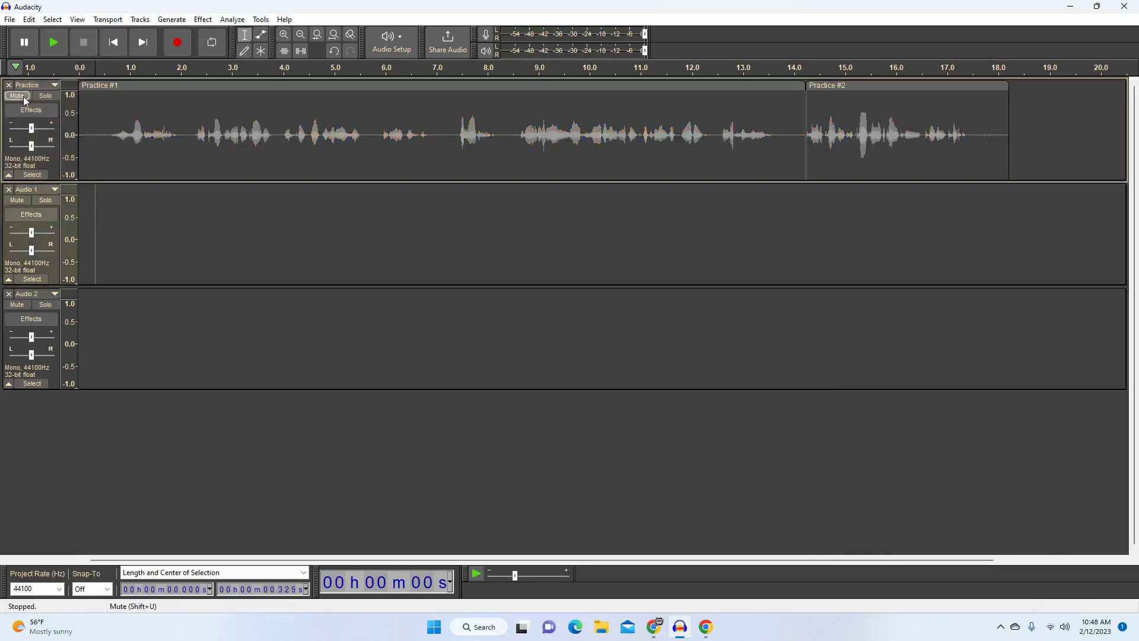
left_click(107, 49)
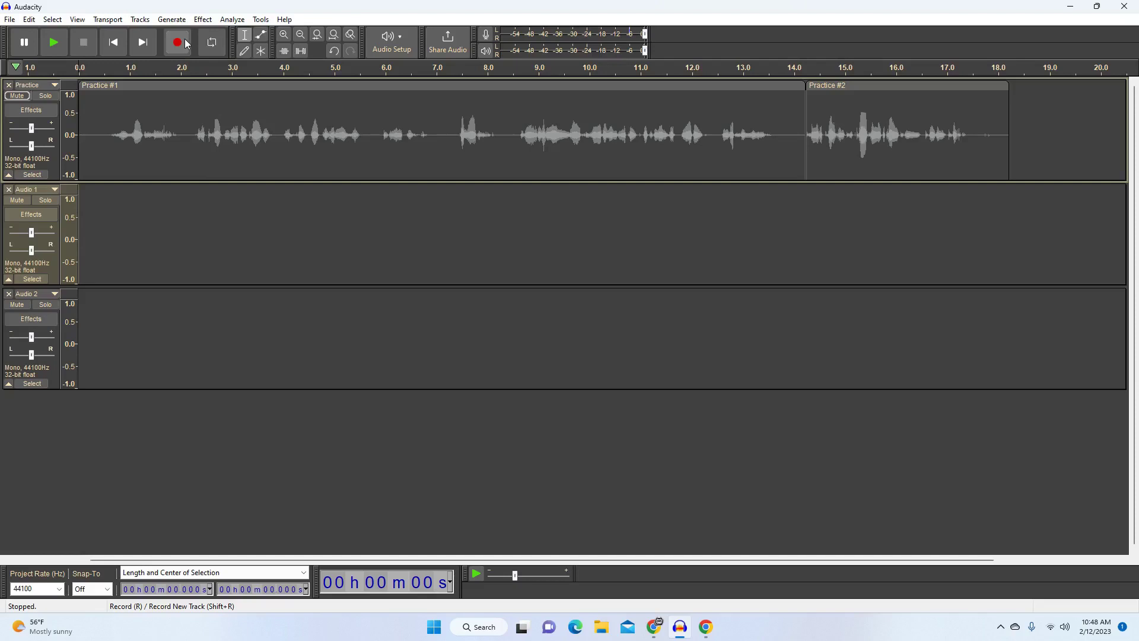
left_click(178, 42)
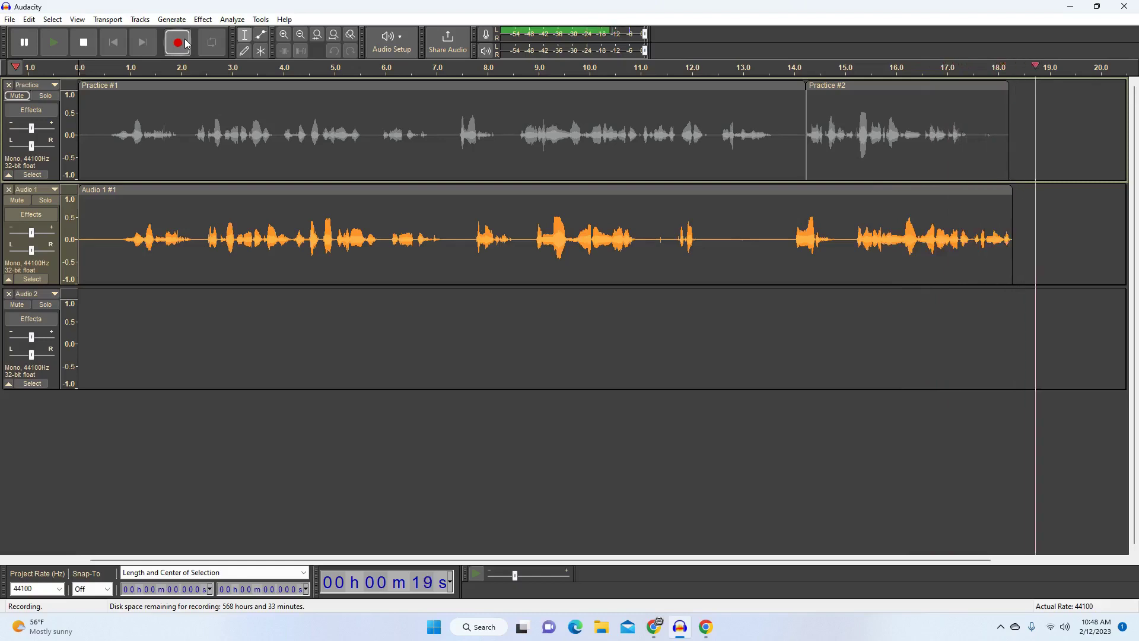
left_click(92, 45)
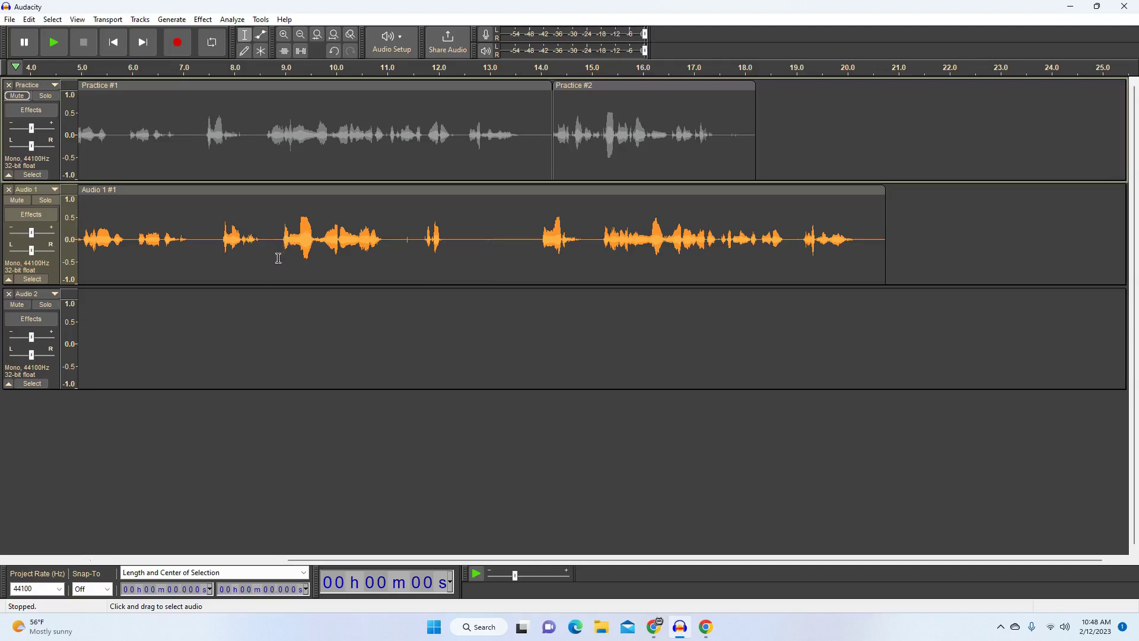
left_click(218, 239)
Play Audio 1 briefly, then place the cursor near 7.3 seconds, before the mistake
key("space")
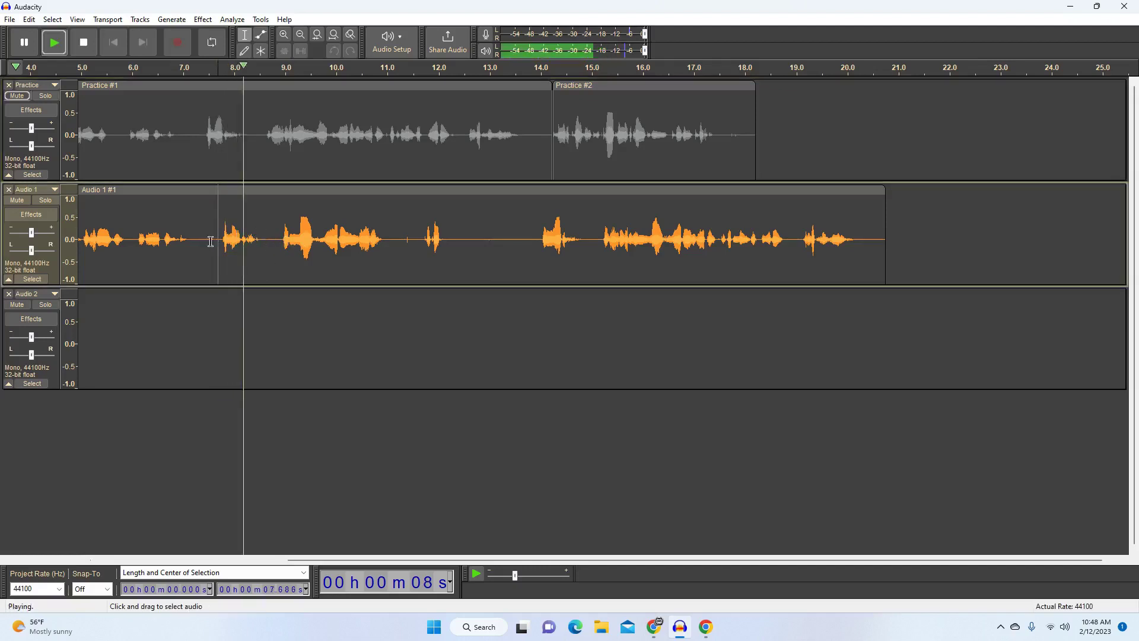
key("space")
left_click(200, 239)
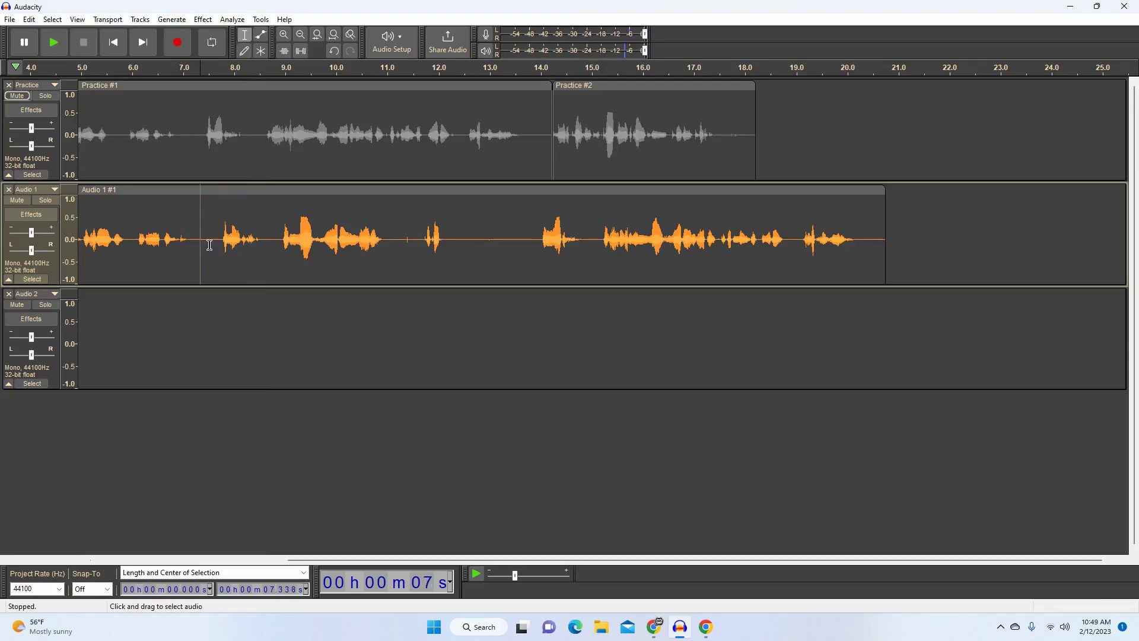
Split the Audio 1 clip at about 7.5 seconds
left_click(209, 245)
right_click(200, 247)
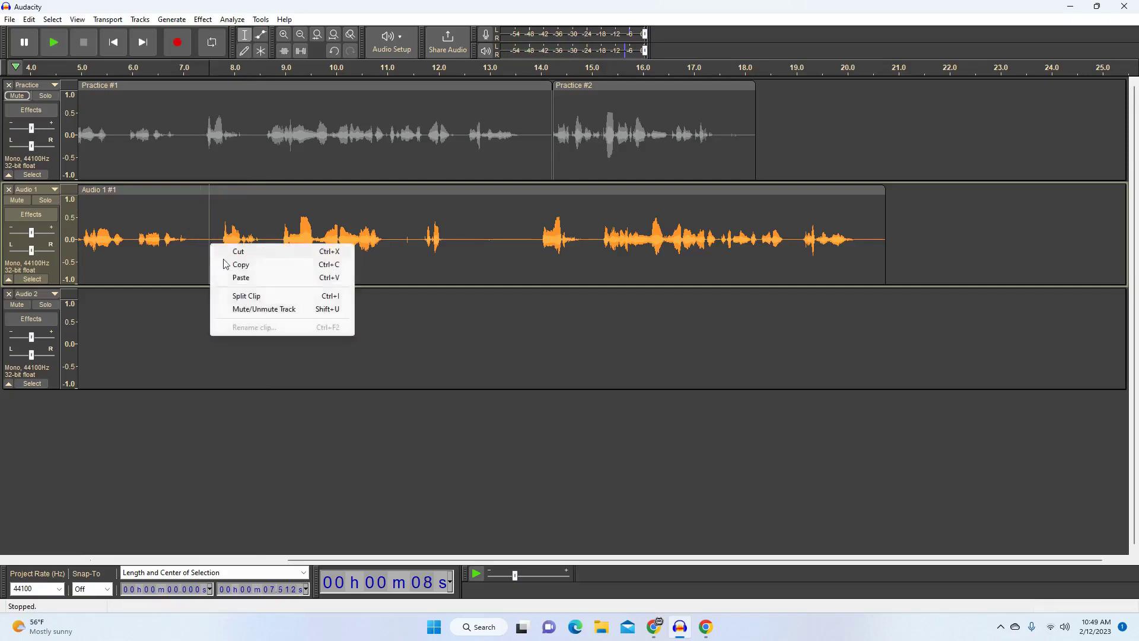
left_click(238, 298)
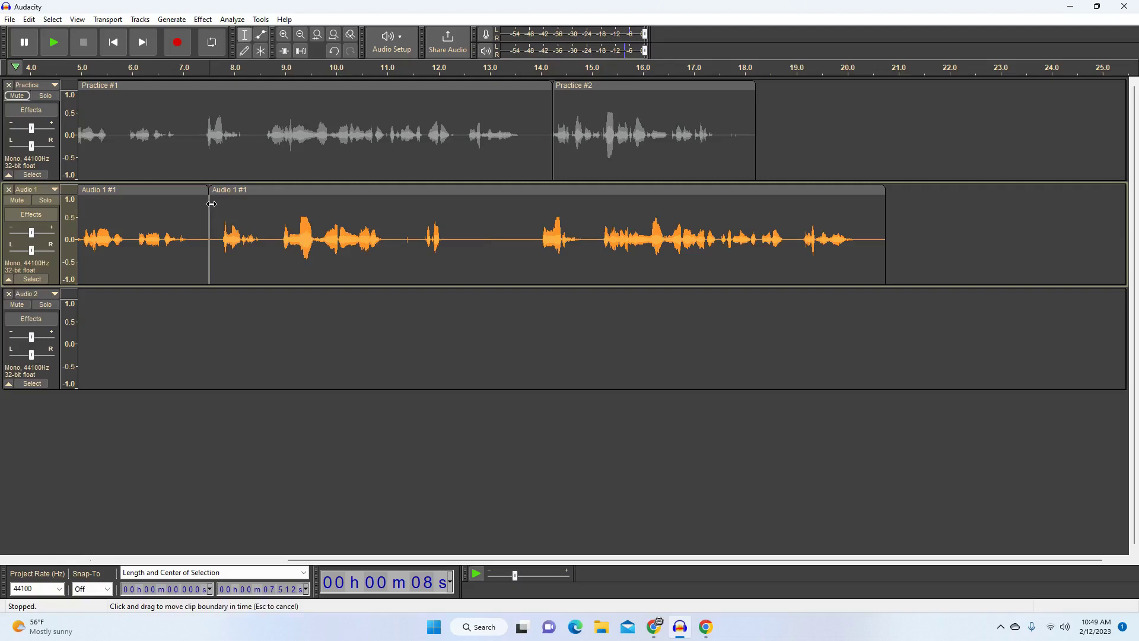
Trim the second clip's start, slide it against the first, and join them into one clip
mouse_move(212, 203)
left_mouse_down()
mouse_move(183, 222)
mouse_move(532, 255)
mouse_move(203, 228)
mouse_move(504, 245)
mouse_move(484, 249)
mouse_move(534, 258)
left_mouse_up()
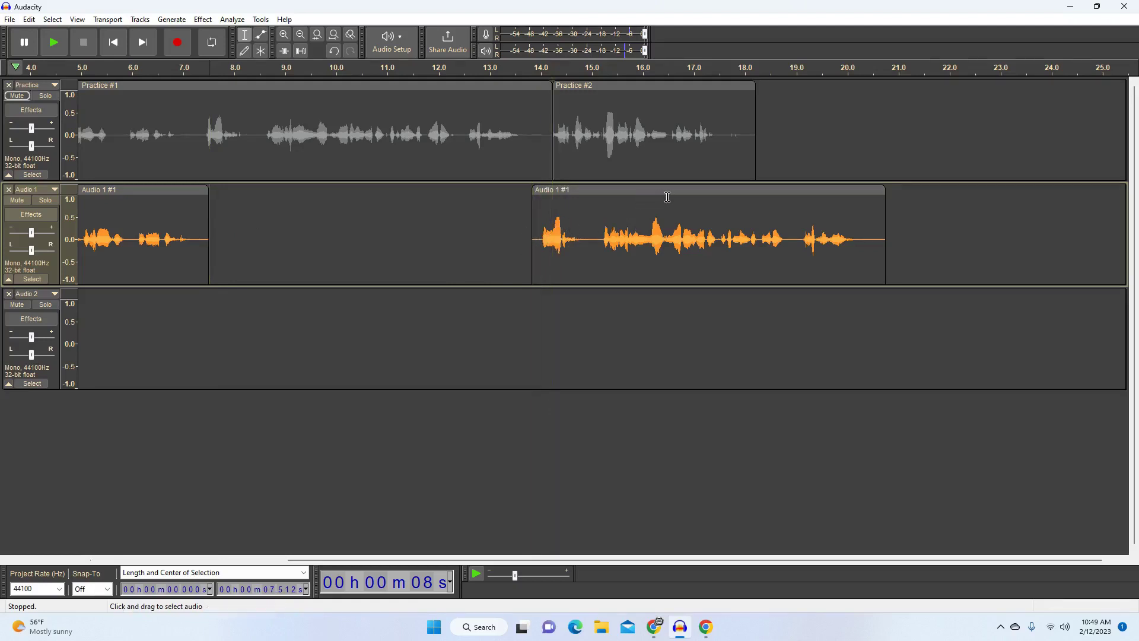
left_click_drag(672, 189, 327, 209)
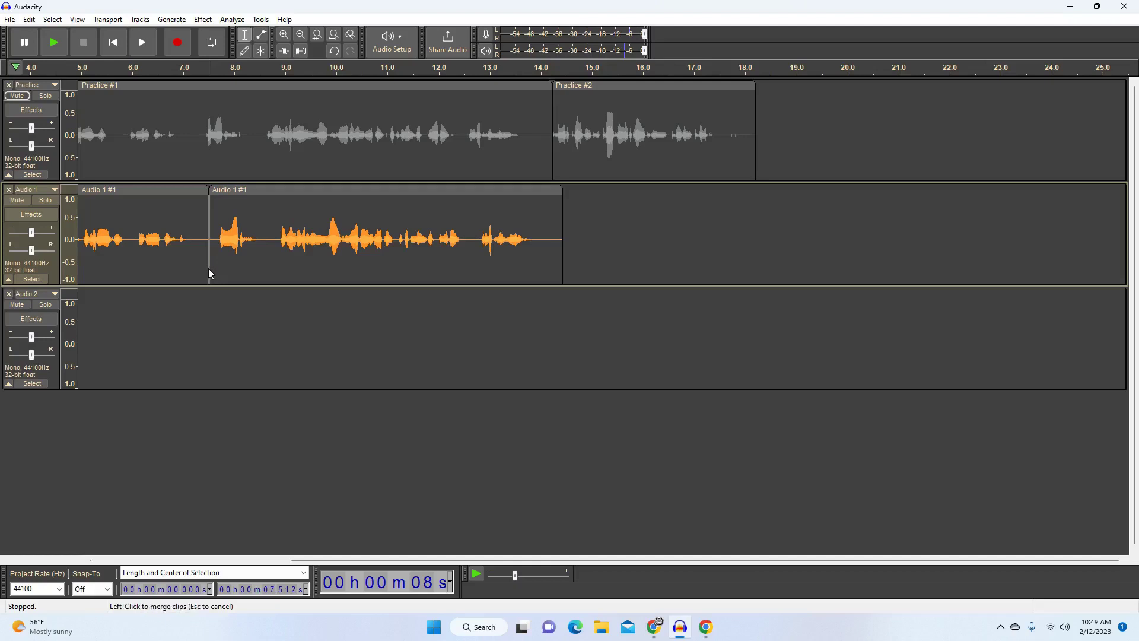
left_click(208, 269)
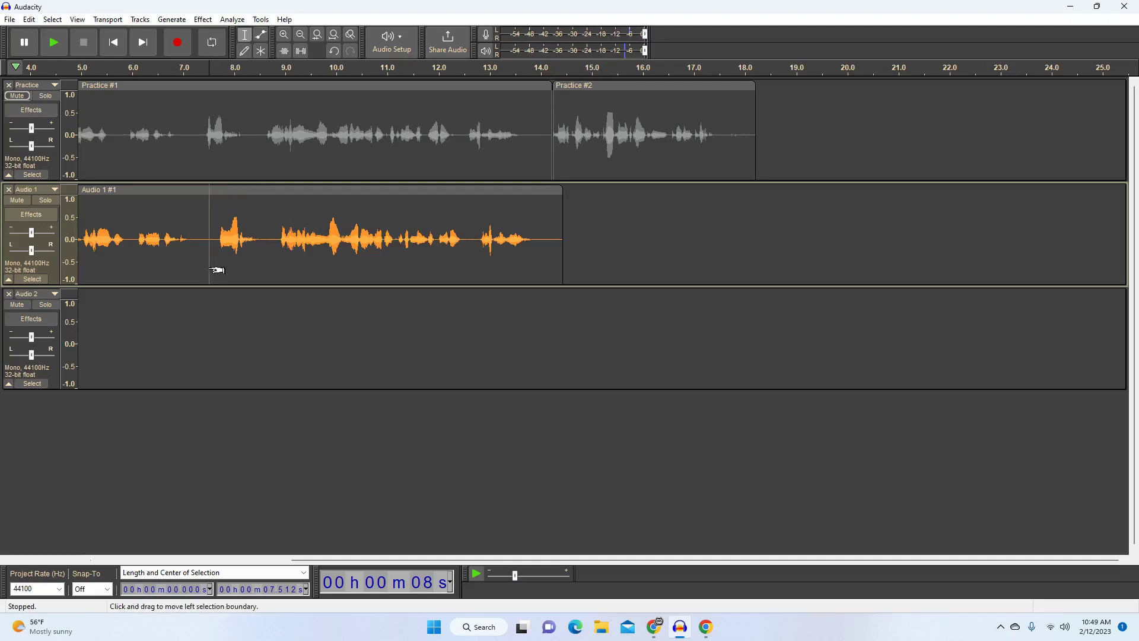
left_click(84, 240)
key("space")
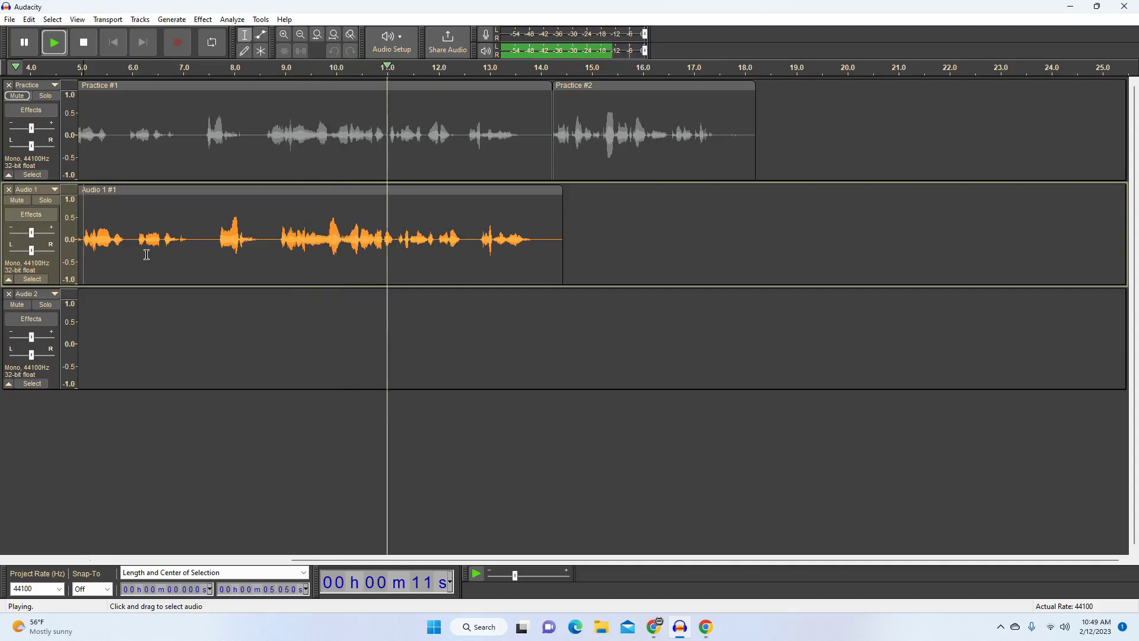
key("space")
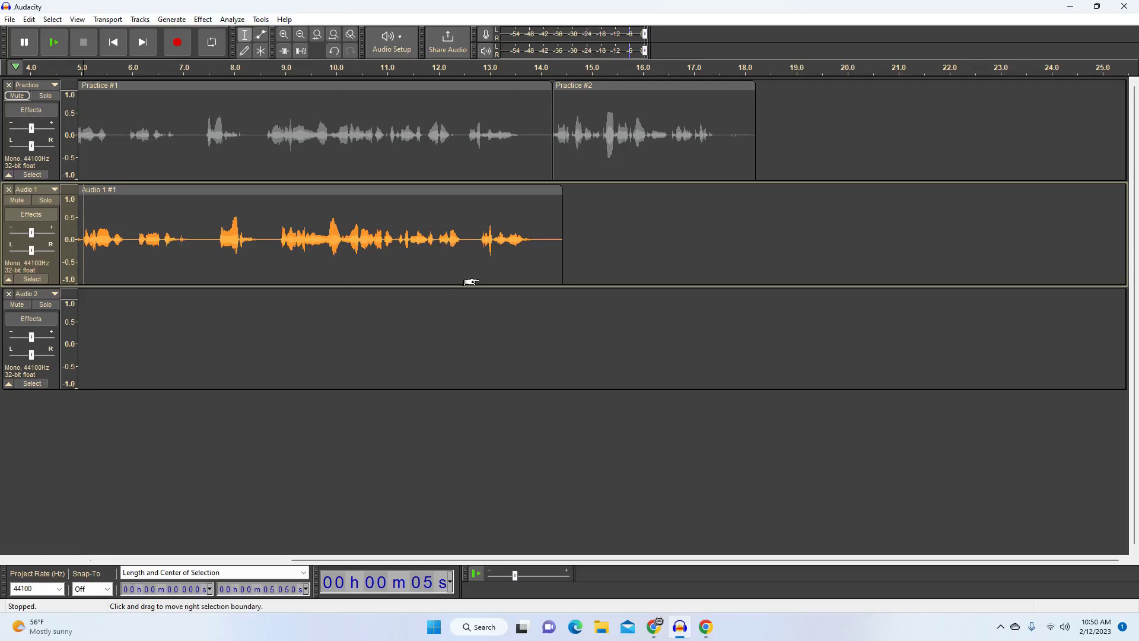
Undo the earlier edits, then paste the good retake over the mistaken middle passage
key("ctrl+z")
key("ctrl+z")
key("ctrl+z")
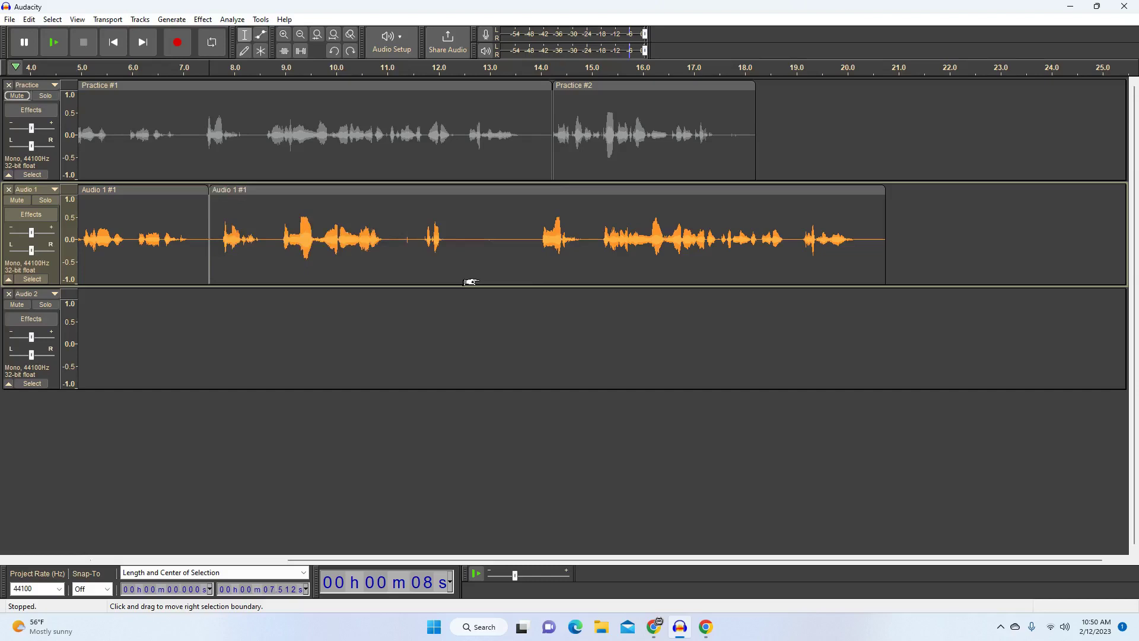
key("ctrl+z")
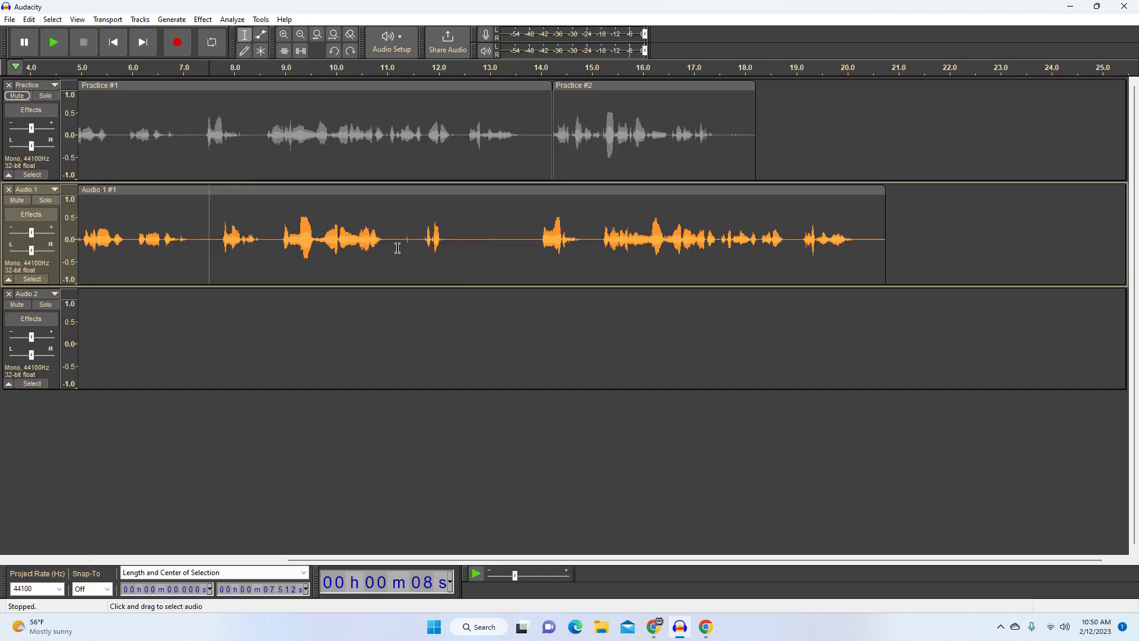
left_click_drag(538, 240, 856, 272)
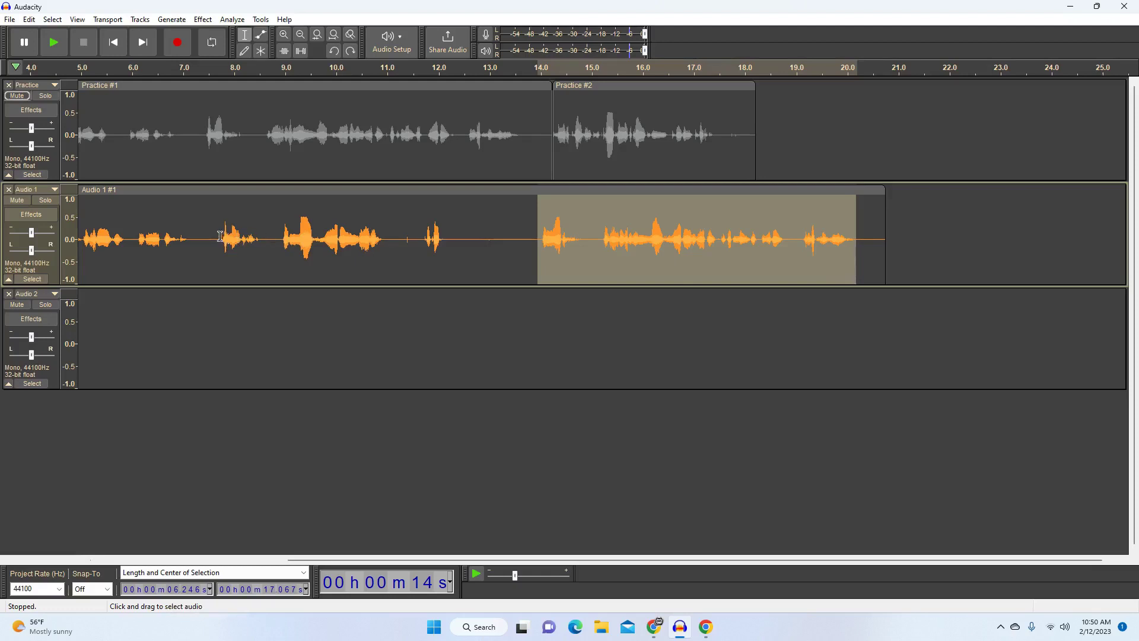
mouse_move(219, 237)
left_mouse_down()
mouse_move(277, 258)
mouse_move(445, 264)
left_mouse_up()
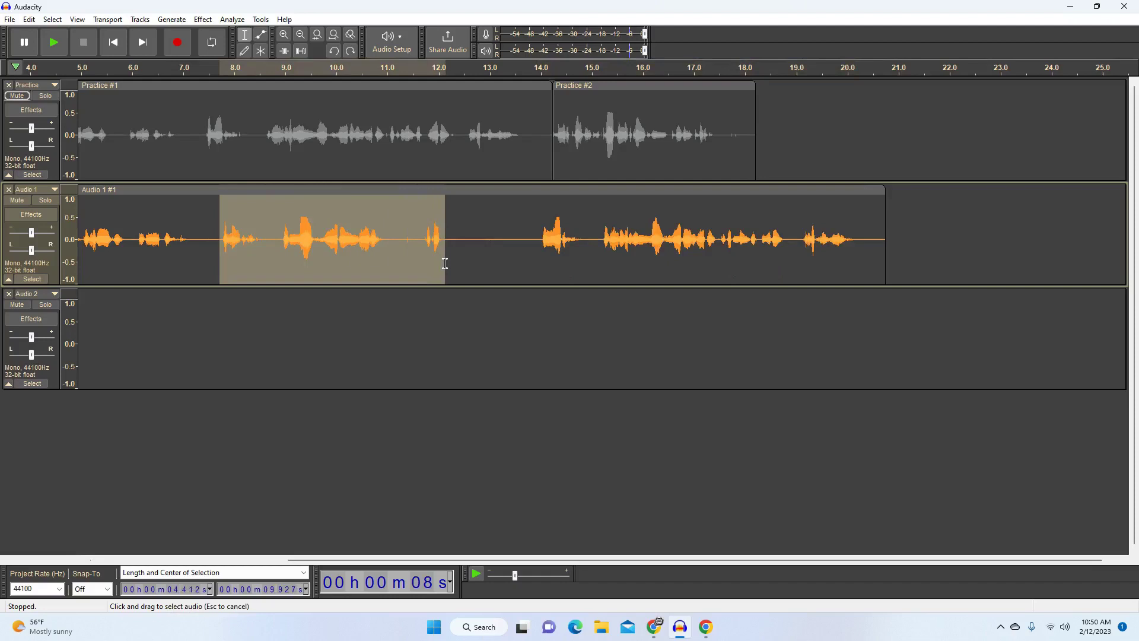
key("ctrl+r")
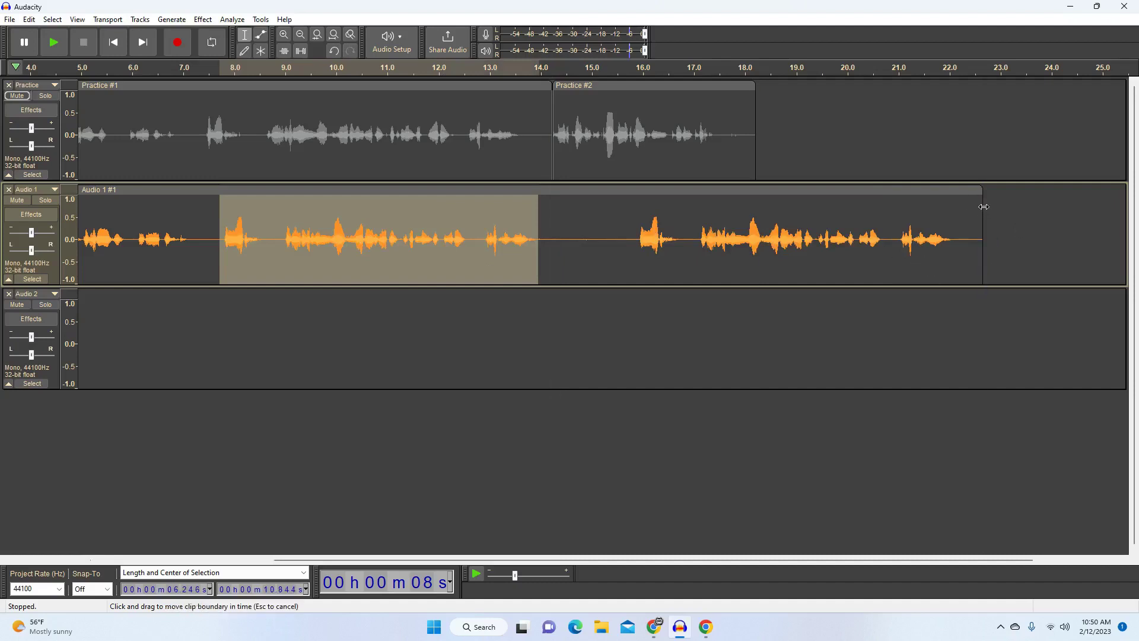
Trim the leftover audio off the clip's end near 14 seconds and play Audio 1 from the start
left_click_drag(983, 206, 546, 254)
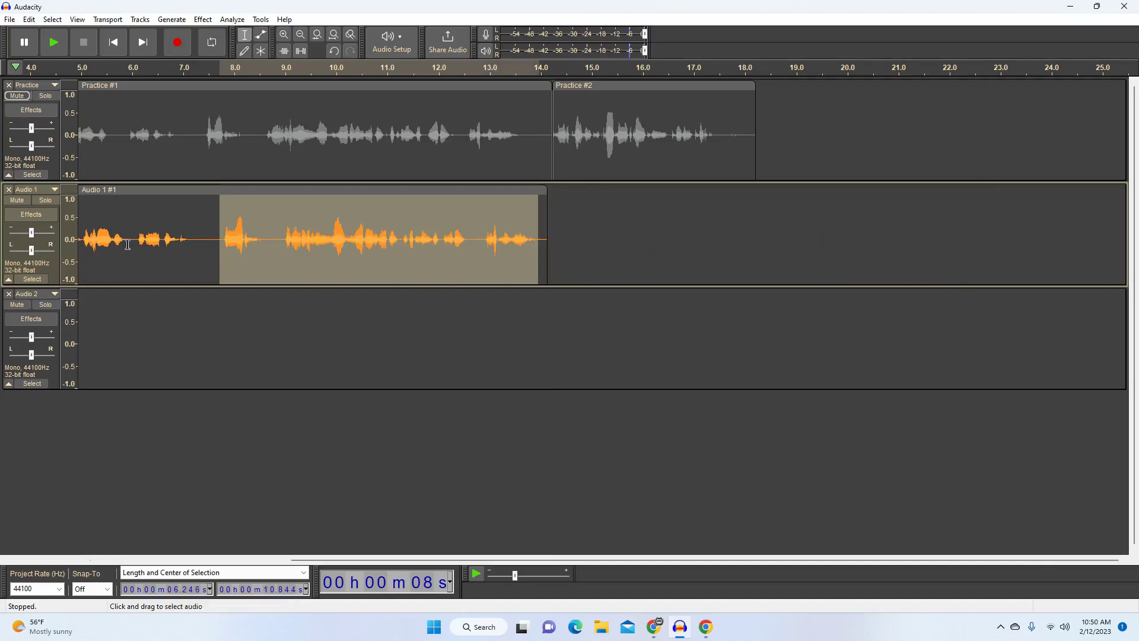
left_click(86, 234)
key("space")
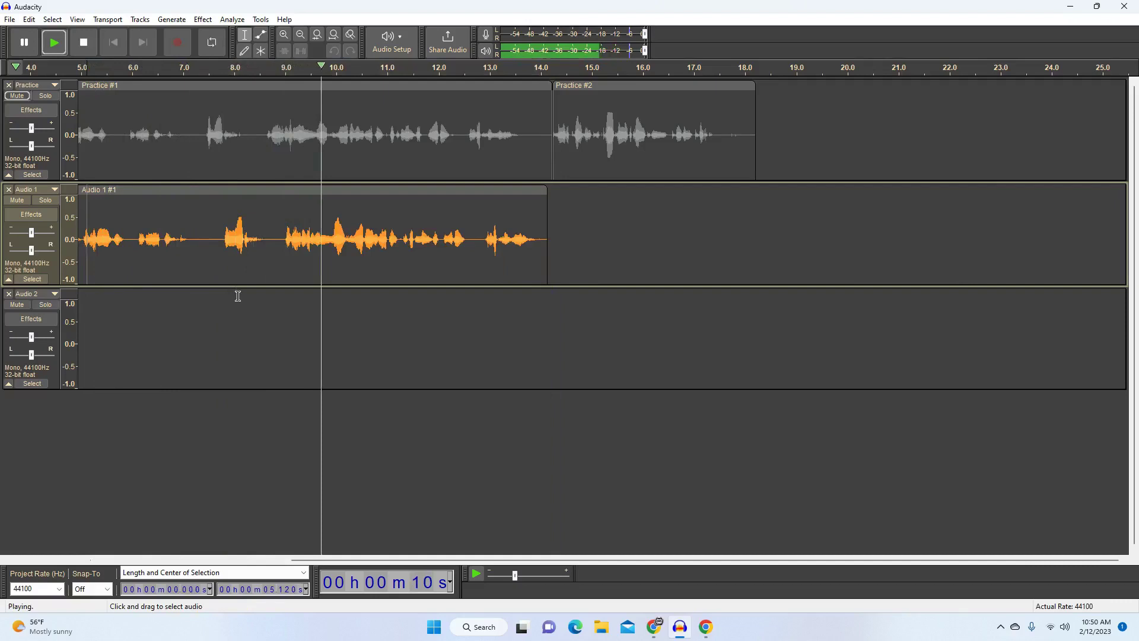
Stop playback and undo the clip-end trim with Ctrl+Z
key("space")
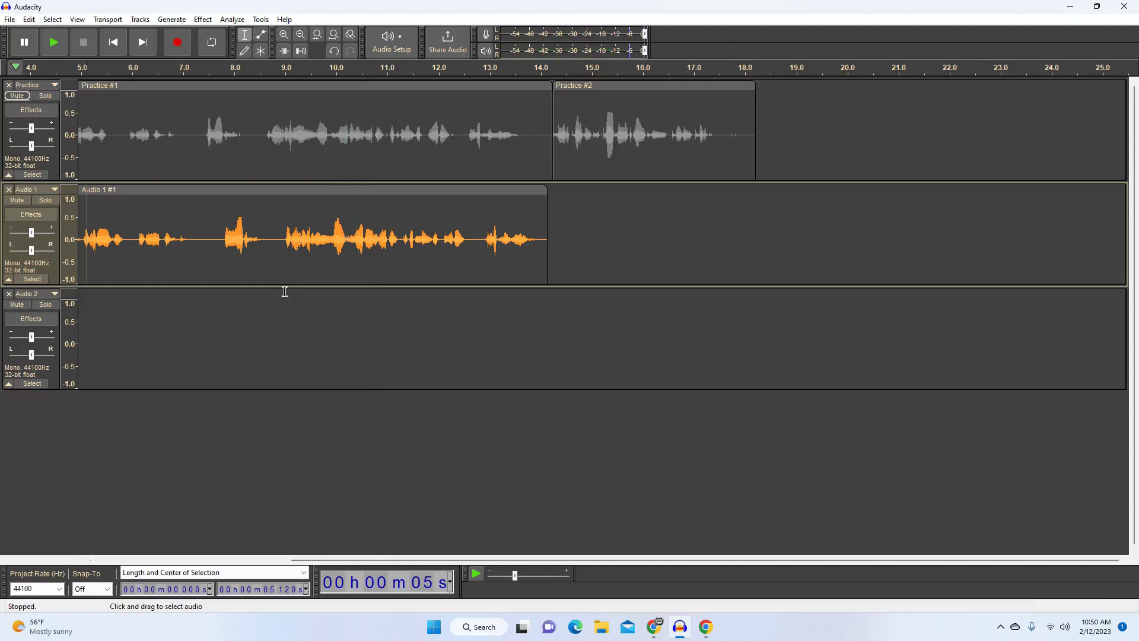
key("ctrl+z")
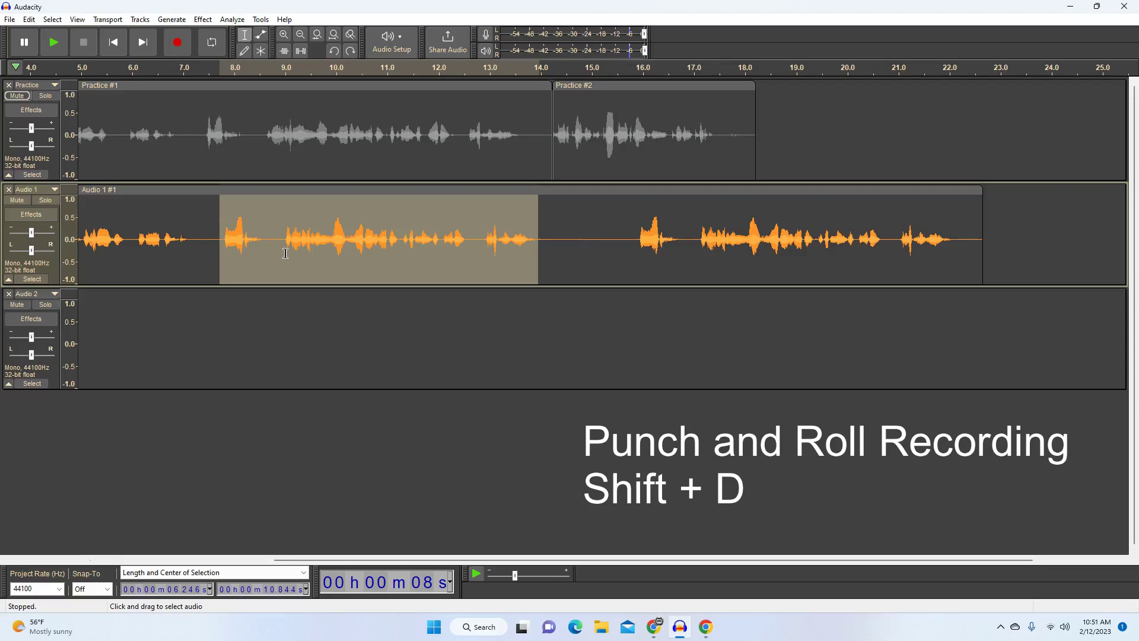
Punch-and-roll record a replacement take in Audio 1, starting just before the mistake
left_click(208, 253)
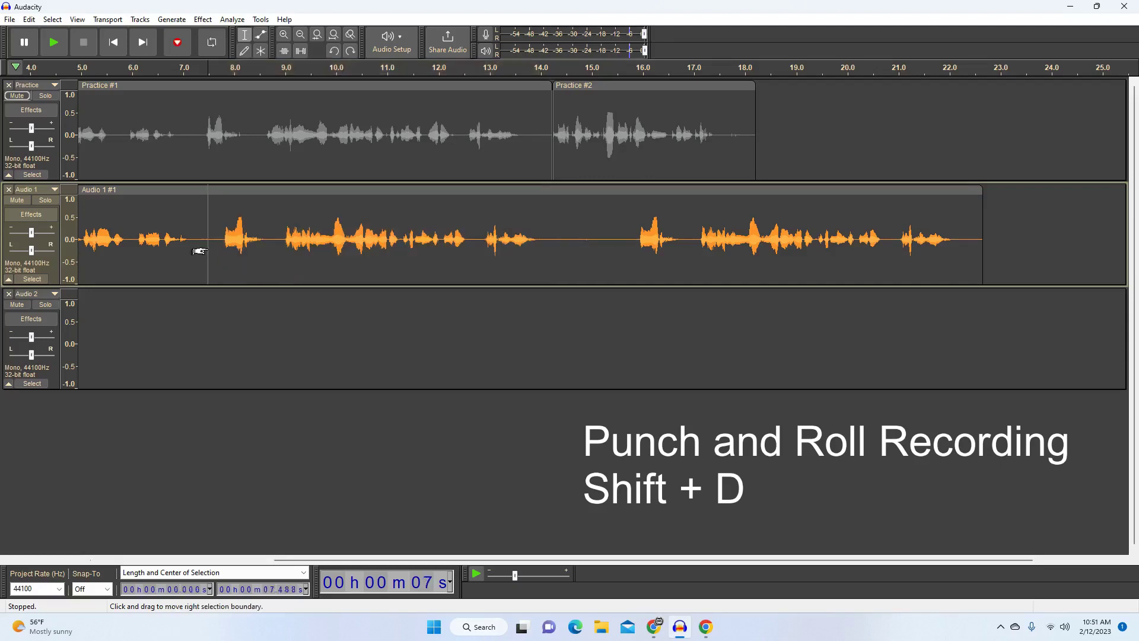
key("shift+d")
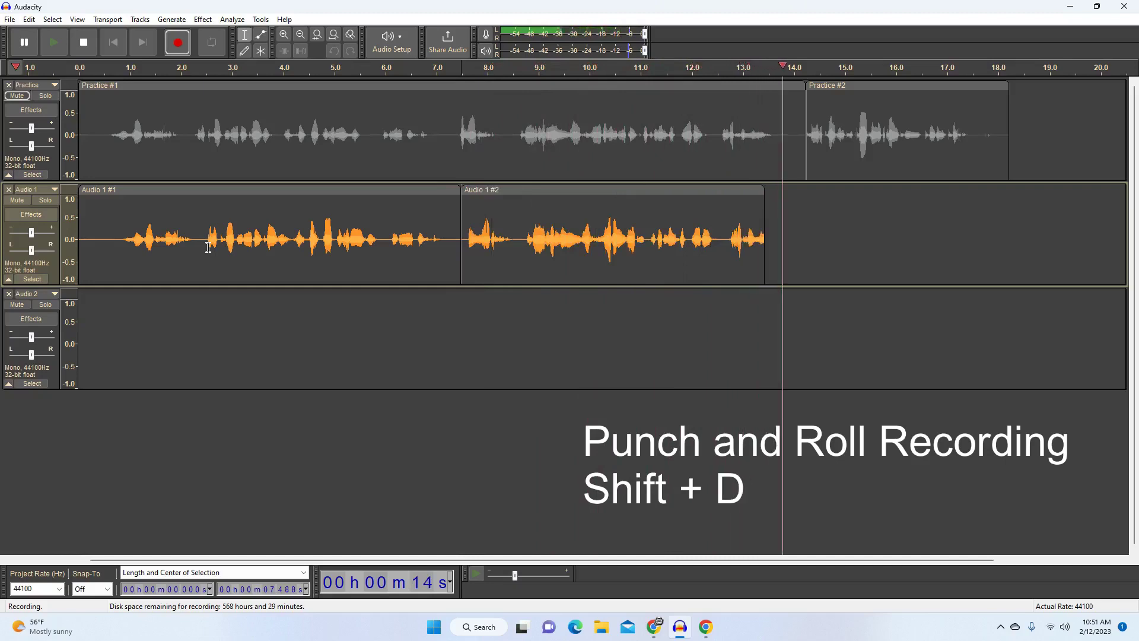
key("space")
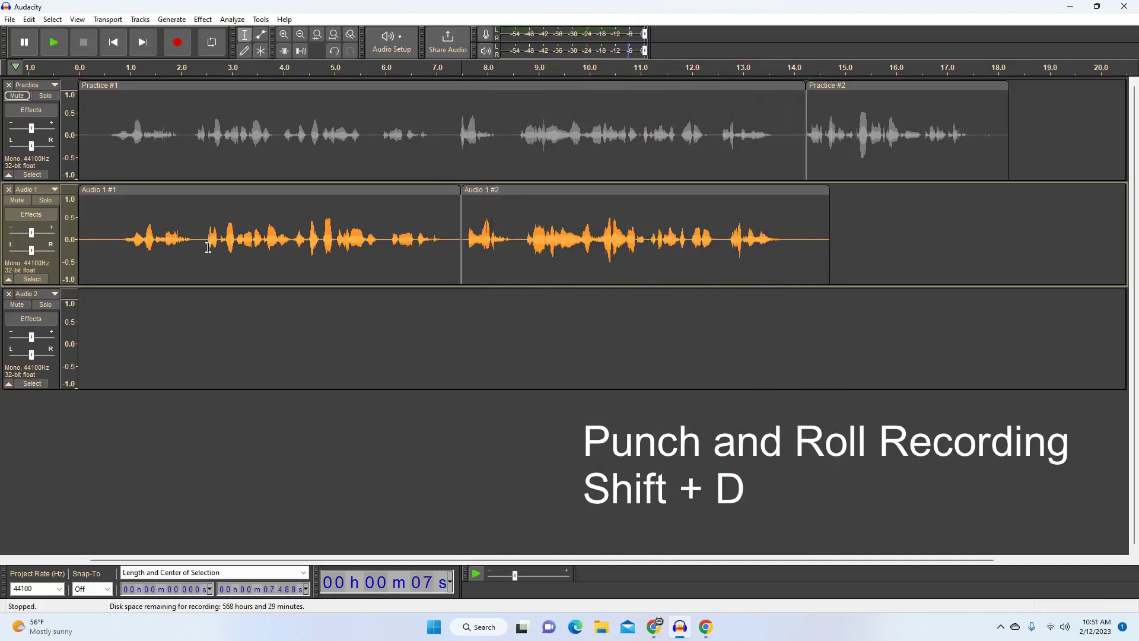
Play back Audio 1 from near its start to check the new take
left_click(334, 236)
key("space")
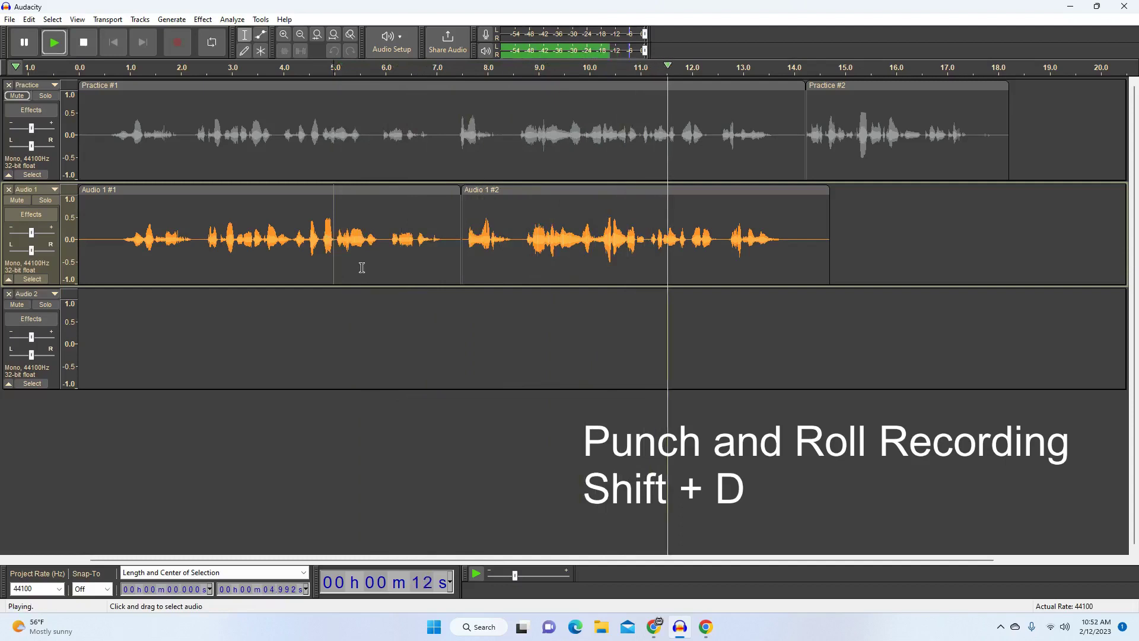
key("space")
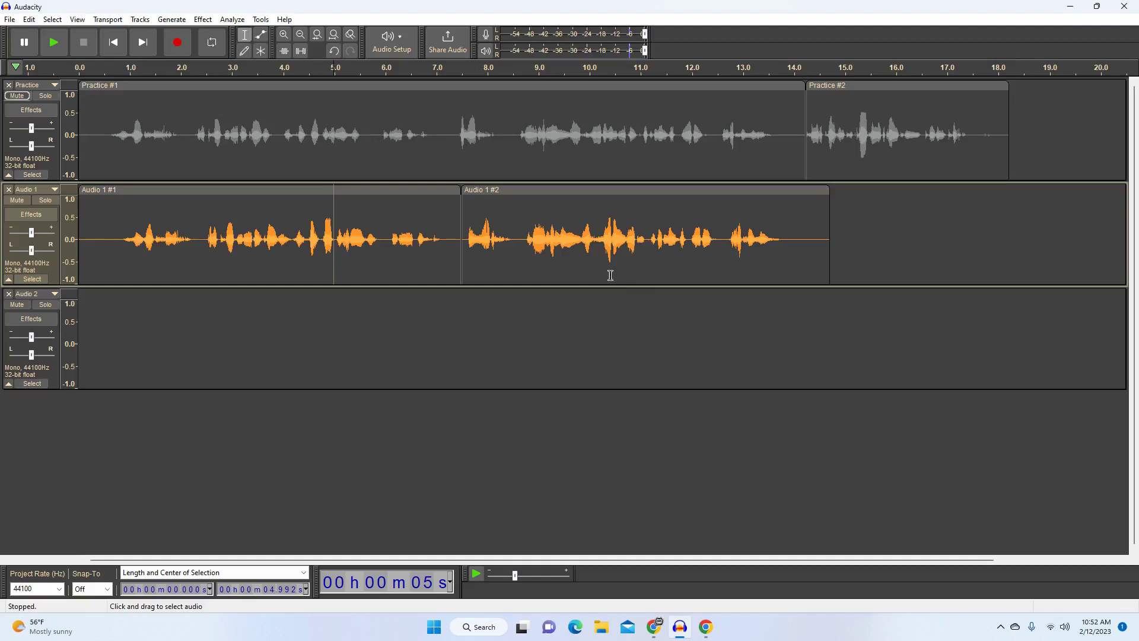
scroll(594, 267, "right", 2)
scroll(592, 266, "right", 7)
scroll(594, 266, "right", 2)
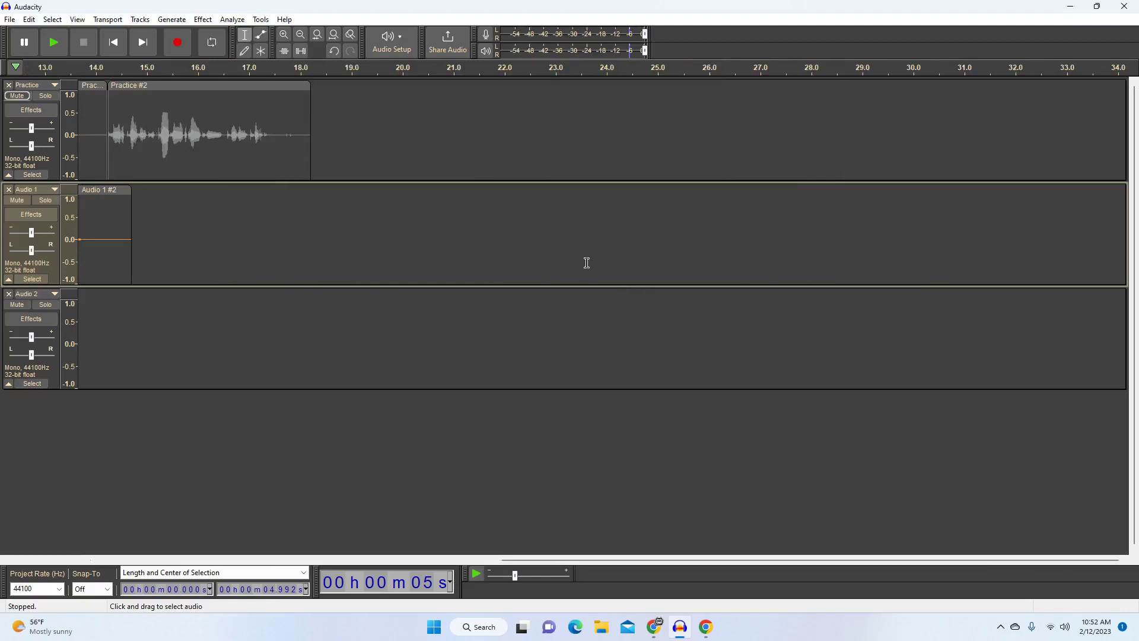
scroll(503, 252, "left", 2)
scroll(499, 253, "left", 2)
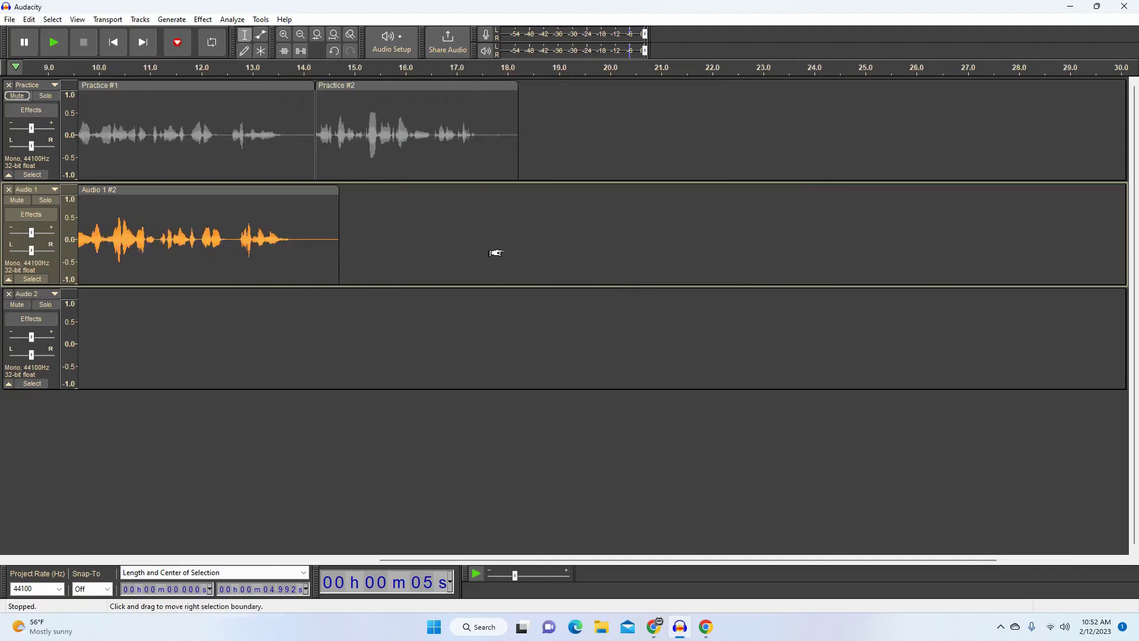
scroll(497, 254, "left", 3)
scroll(497, 255, "left", 1)
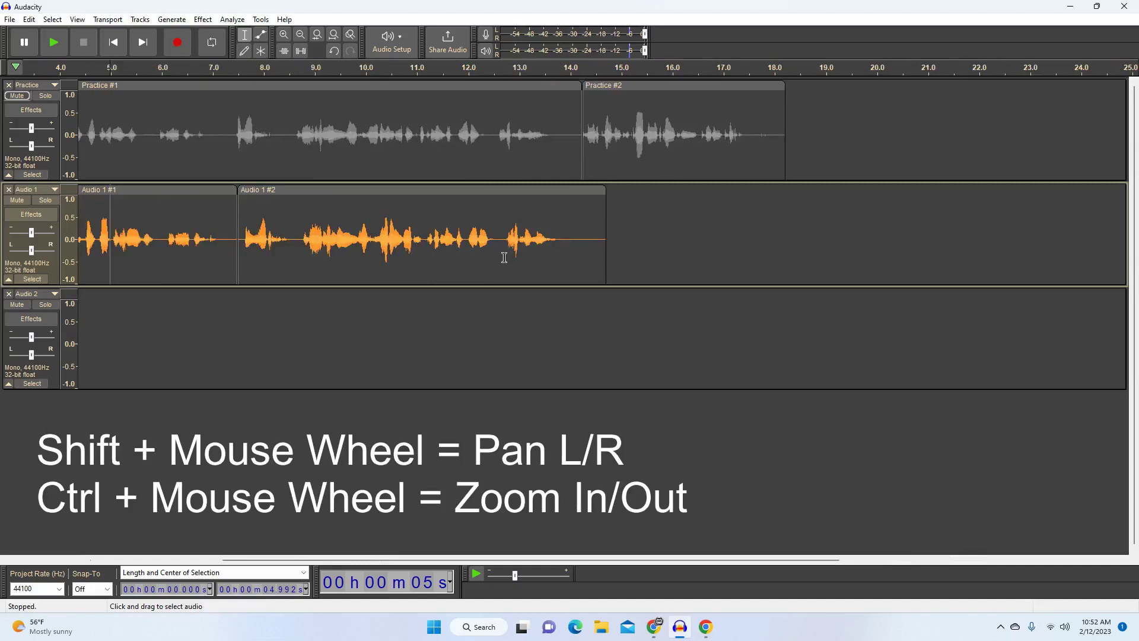
scroll(504, 257, "down", 2, "ctrl")
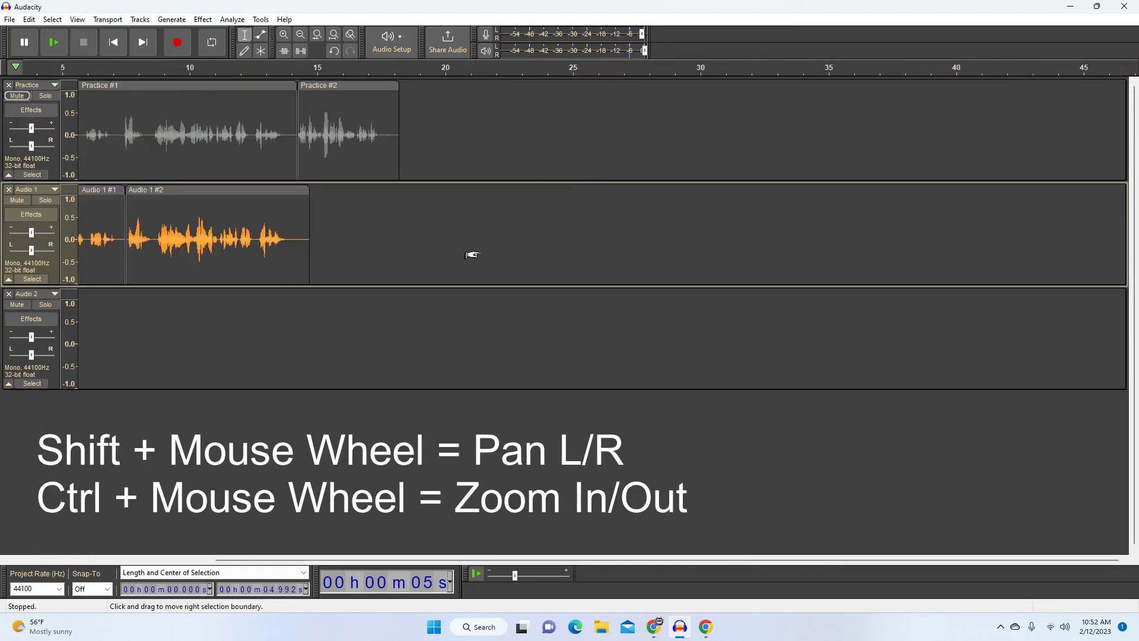
scroll(472, 256, "down", 2, "ctrl")
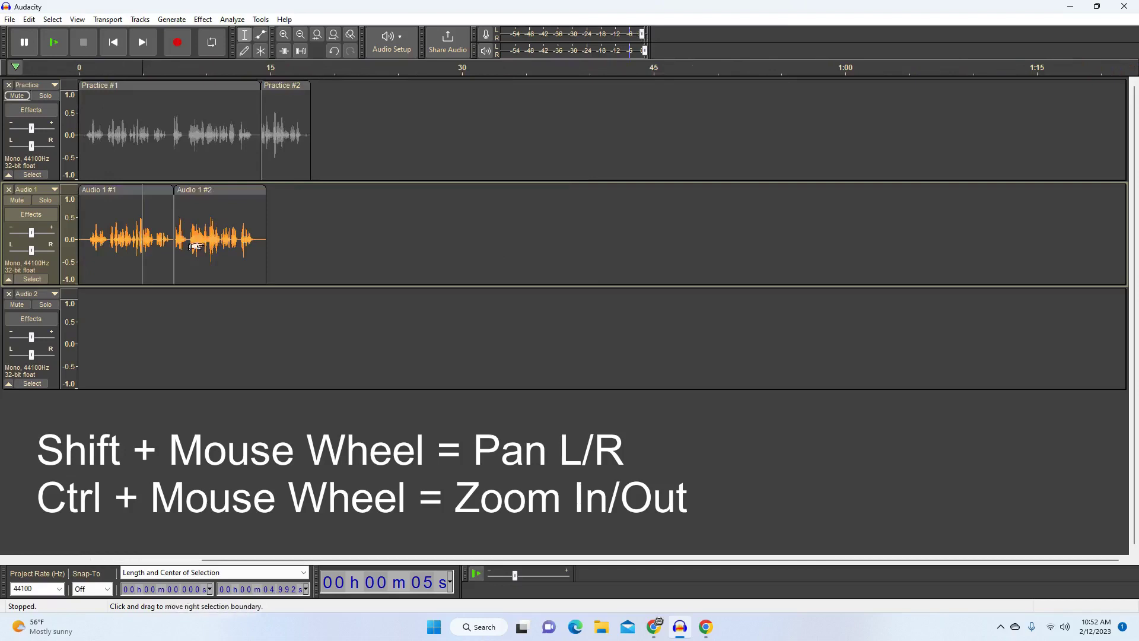
scroll(192, 250, "up", 2, "ctrl")
scroll(210, 242, "up", 1, "ctrl")
scroll(224, 235, "up", 1, "ctrl")
scroll(225, 234, "right", 1, "shift")
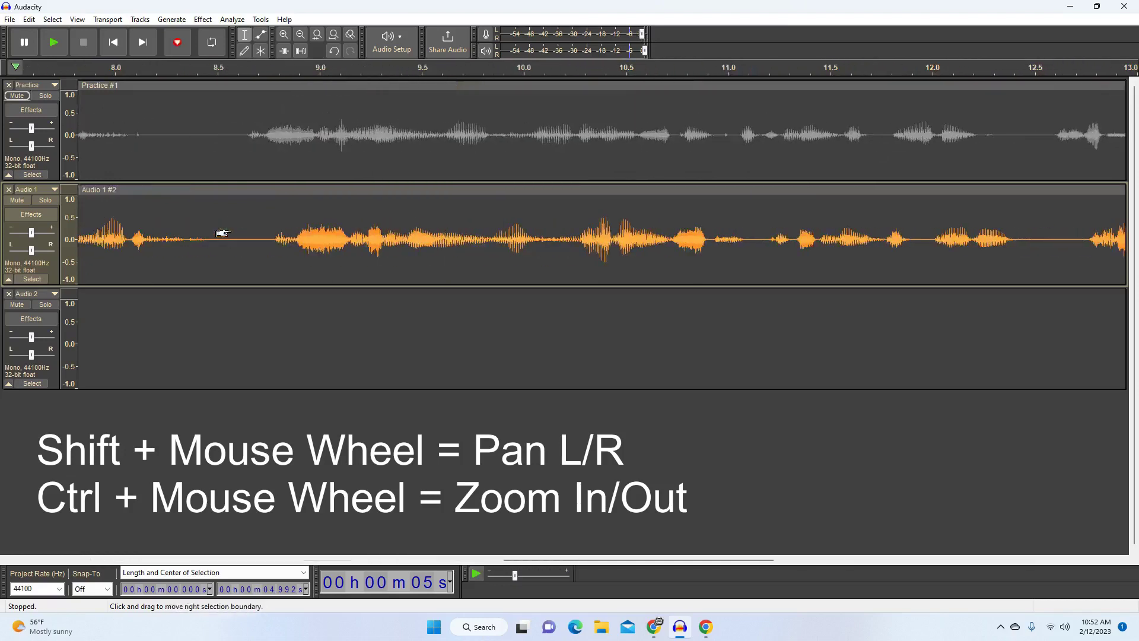
scroll(242, 294, "left", 1, "shift")
scroll(246, 285, "left", 1, "shift")
scroll(245, 287, "right", 2, "shift")
scroll(245, 286, "left", 1, "shift")
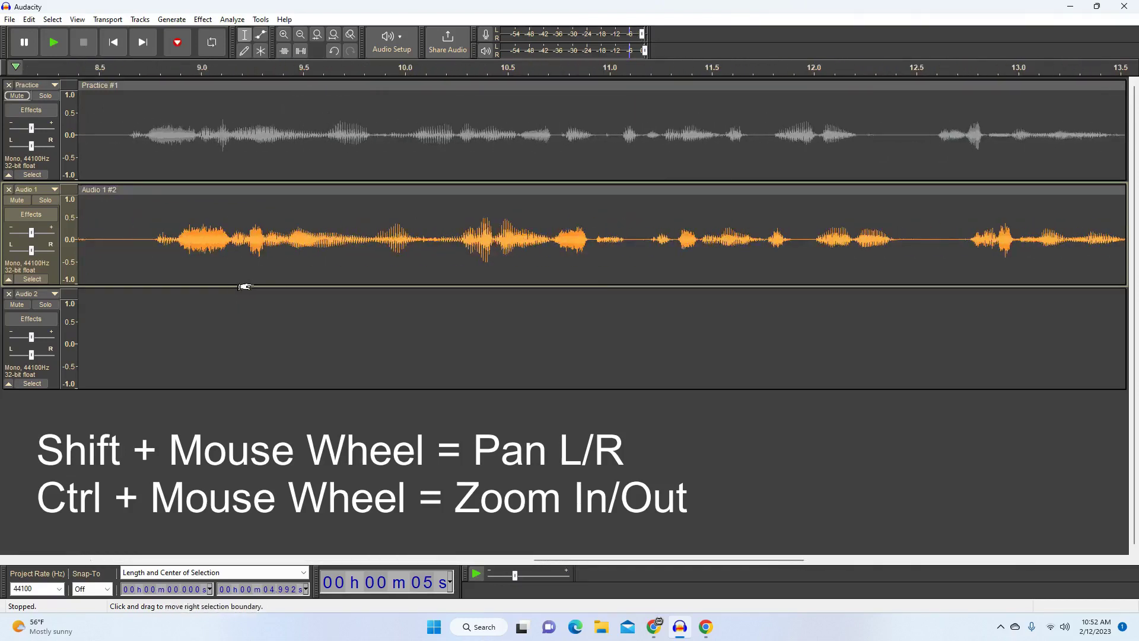